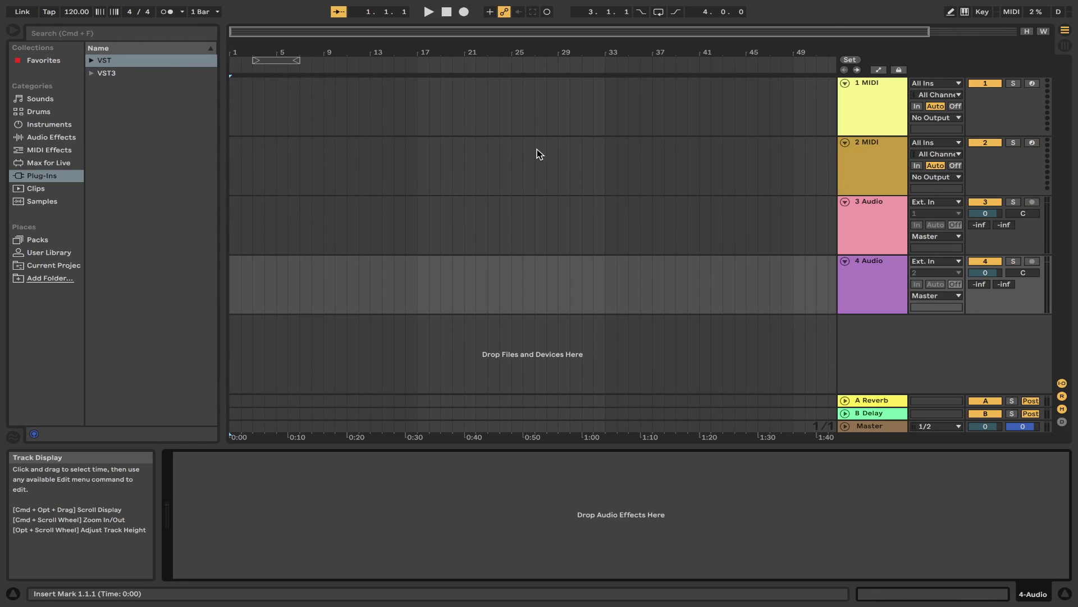
Step: Expand the VST plug-ins folder and add FabFilter Micro to the 4 Audio track
click(92, 61)
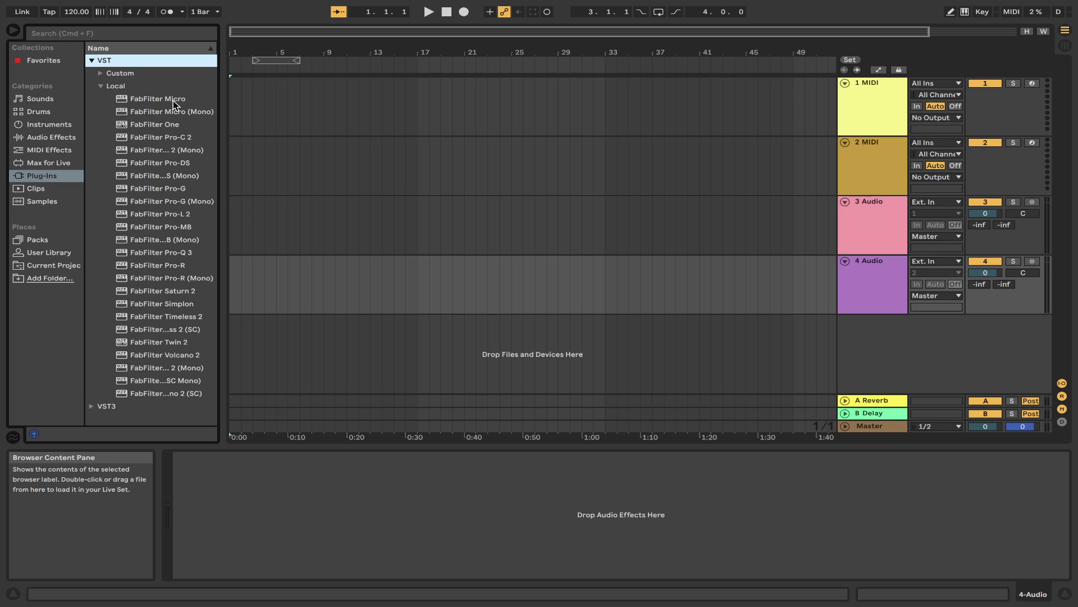
drag(173, 100, 624, 192)
drag(858, 278, 859, 278)
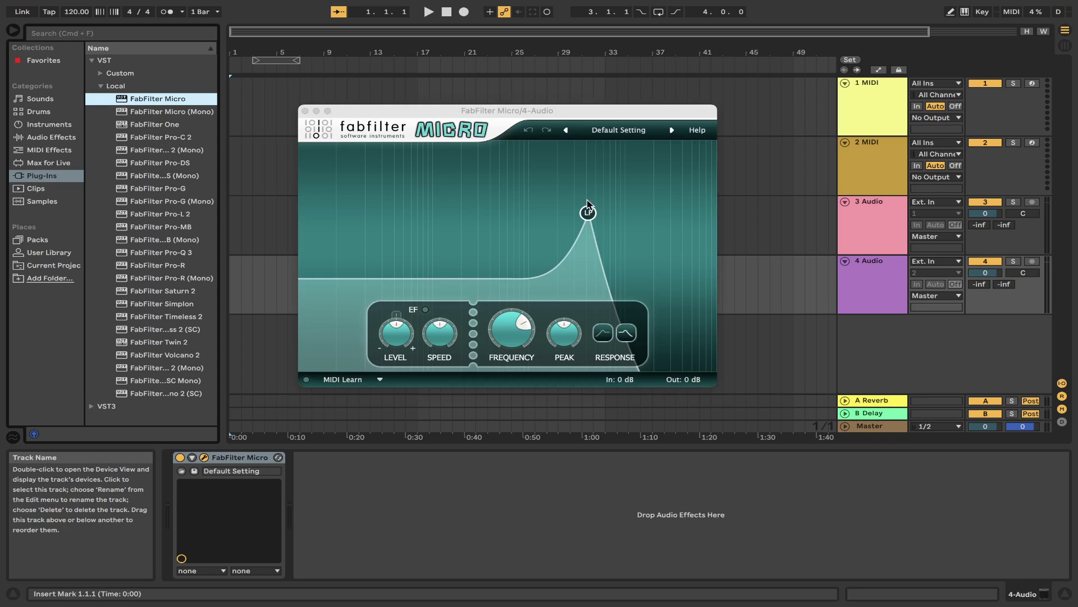
click(305, 111)
Step: Add FabFilter Pro-C 2 and Pro-DS to the 4 Audio chain after a failed FabFilter One attempt
click(164, 126)
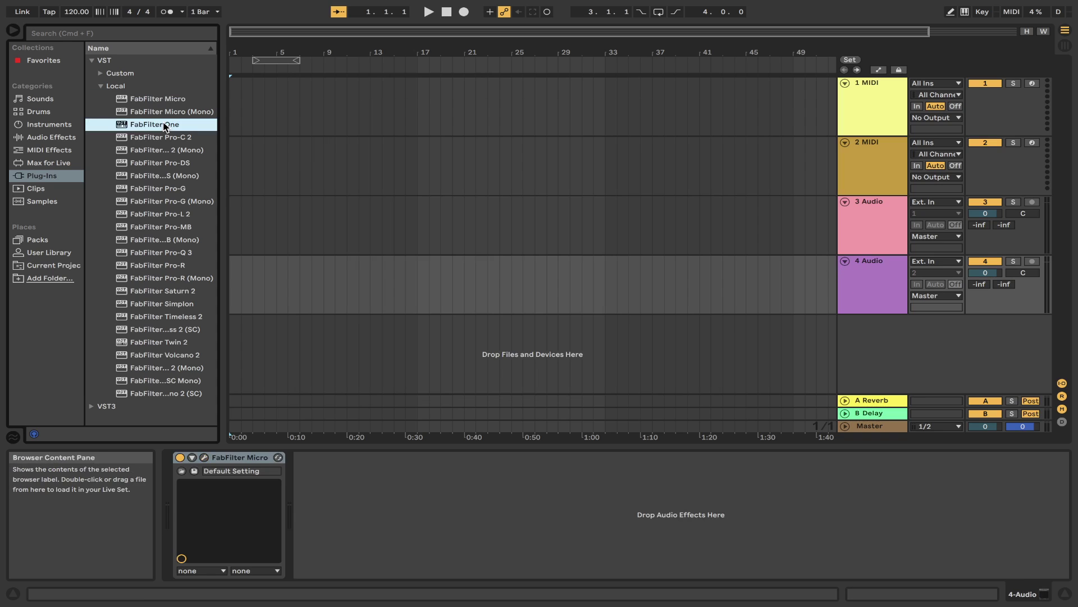
drag(329, 141, 877, 289)
drag(152, 137, 518, 187)
drag(872, 293, 871, 294)
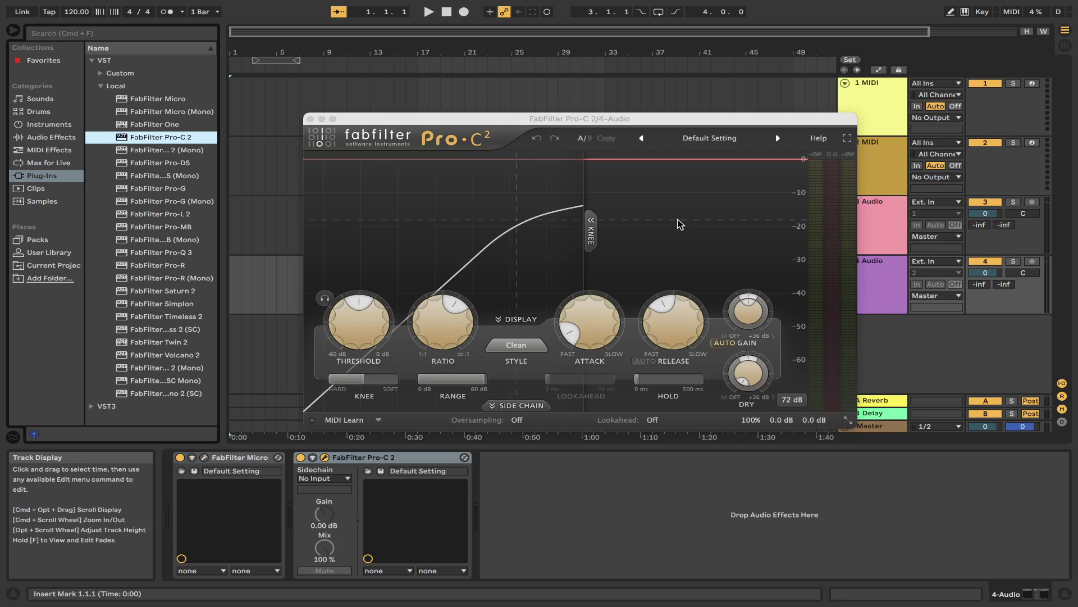
click(308, 116)
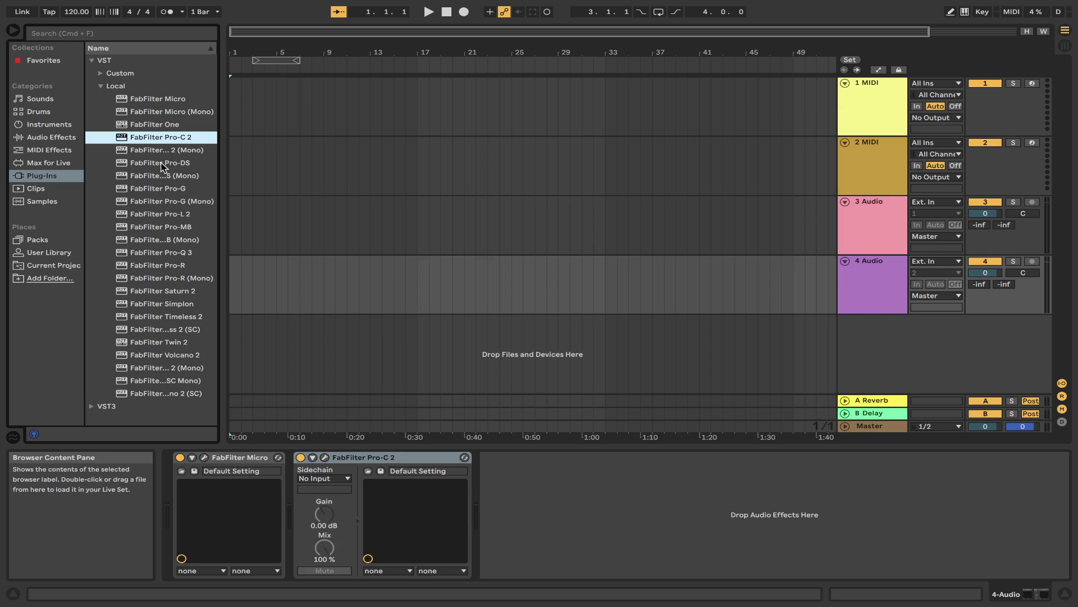
drag(163, 163, 880, 285)
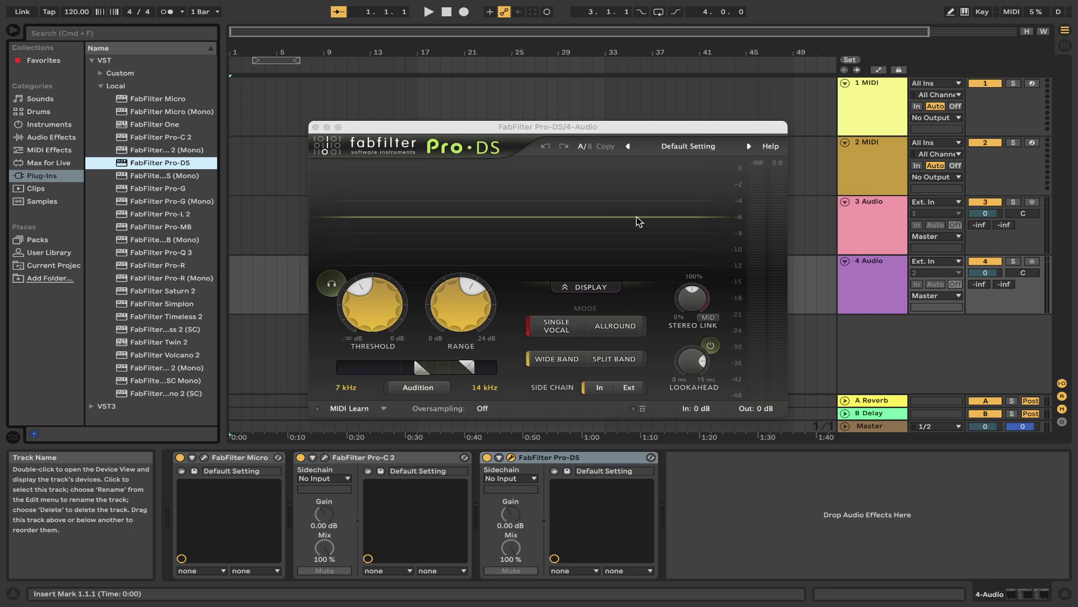
Step: Add Pro-DS (Mono), Pro-G and Pro-G (Mono) to the 4 Audio chain
click(313, 125)
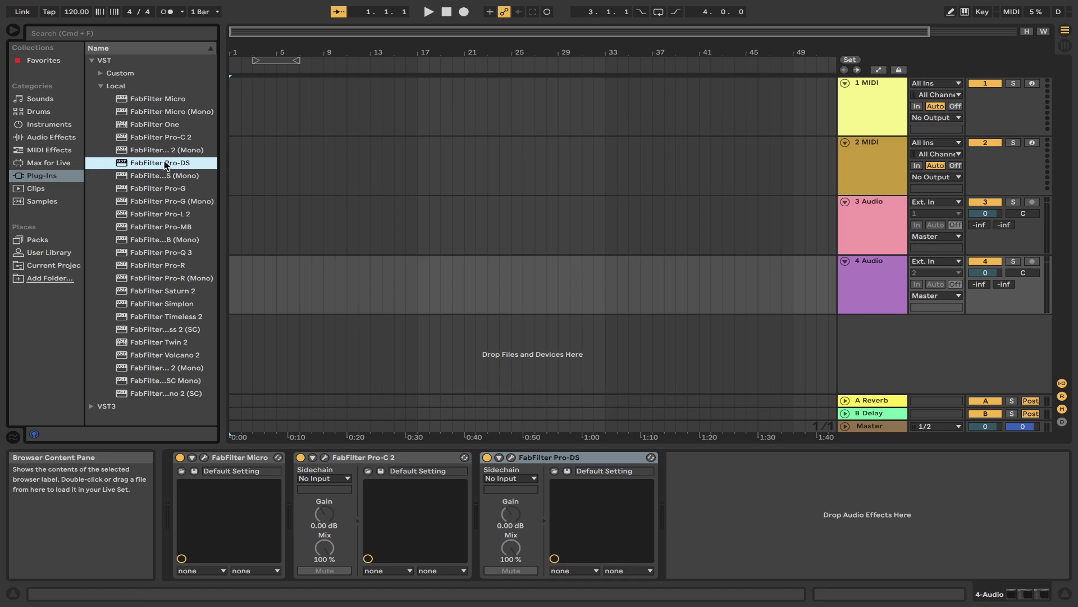
drag(169, 175, 868, 282)
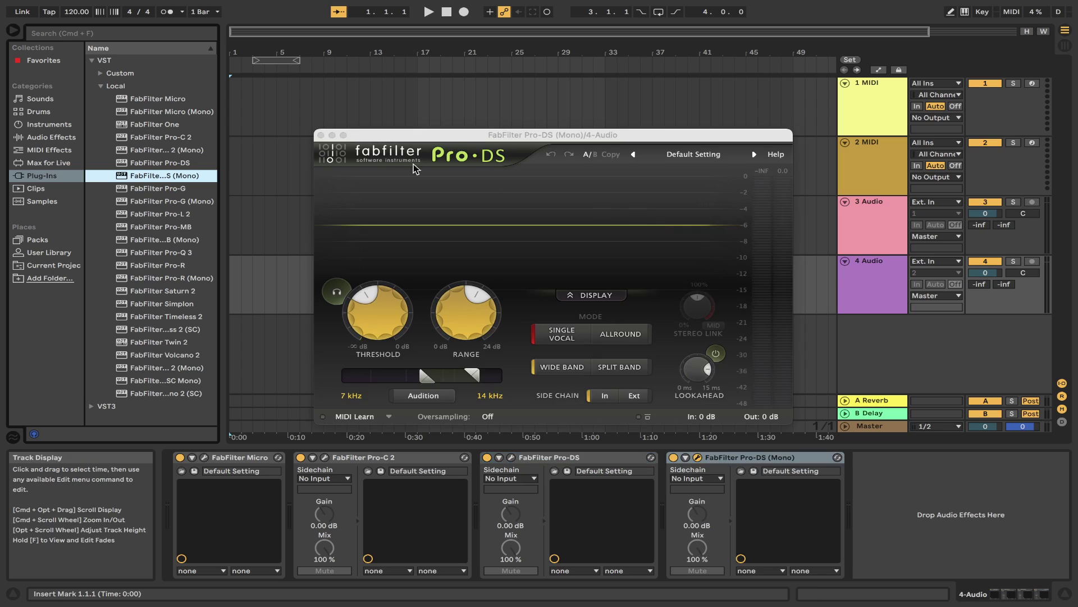
click(313, 124)
drag(166, 191, 704, 209)
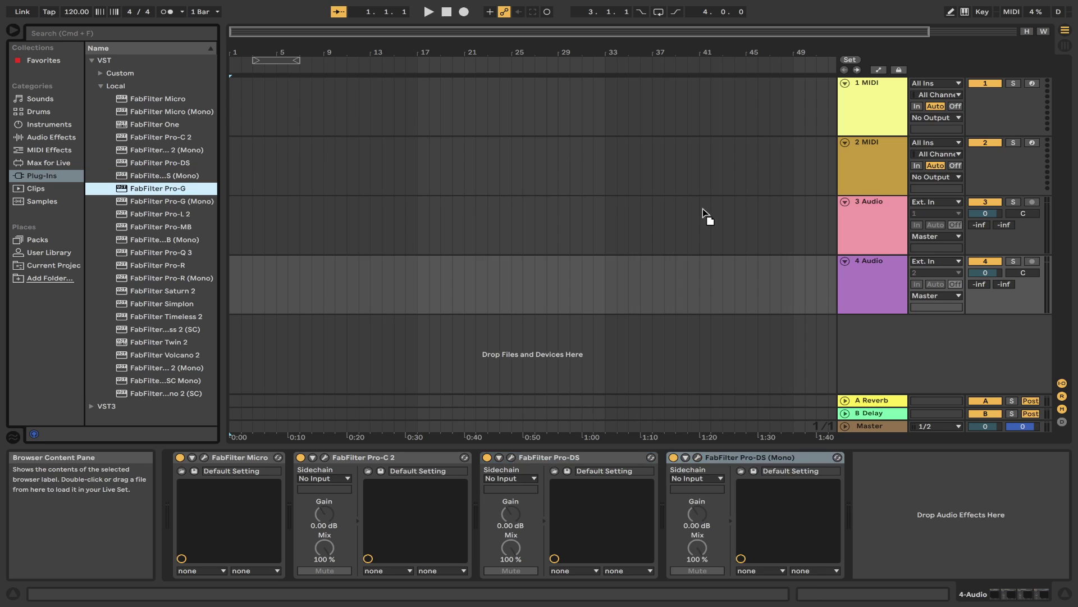
drag(872, 281, 872, 281)
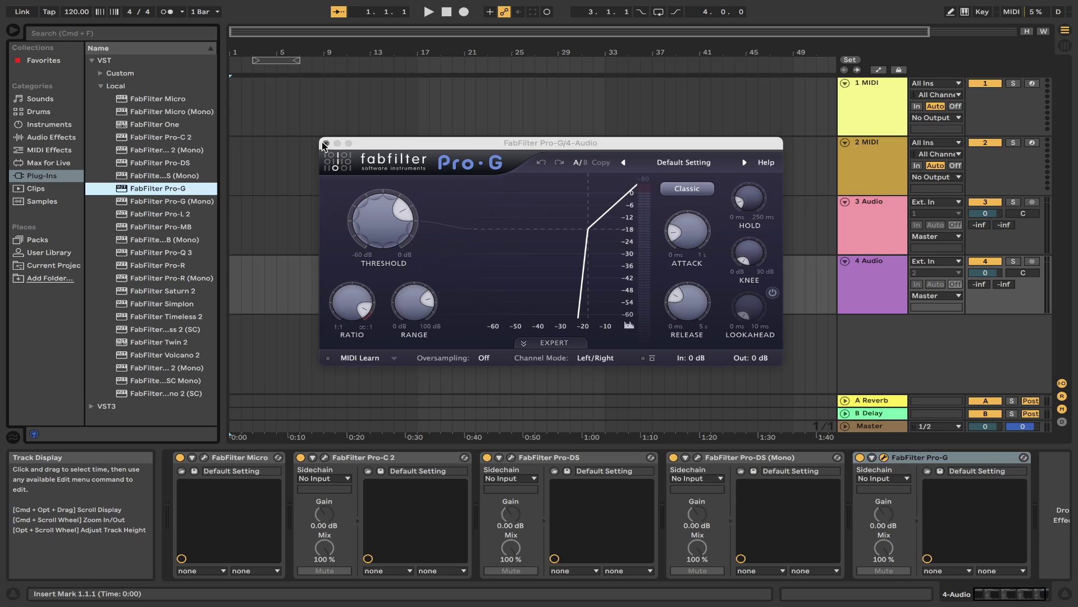
click(326, 143)
drag(180, 201, 433, 200)
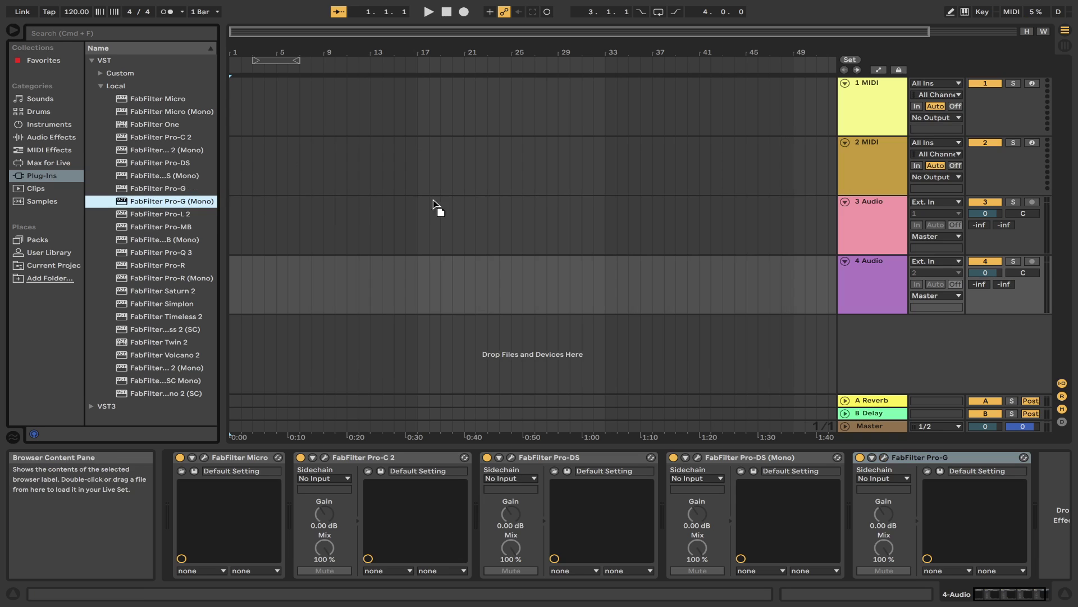
drag(870, 266, 870, 266)
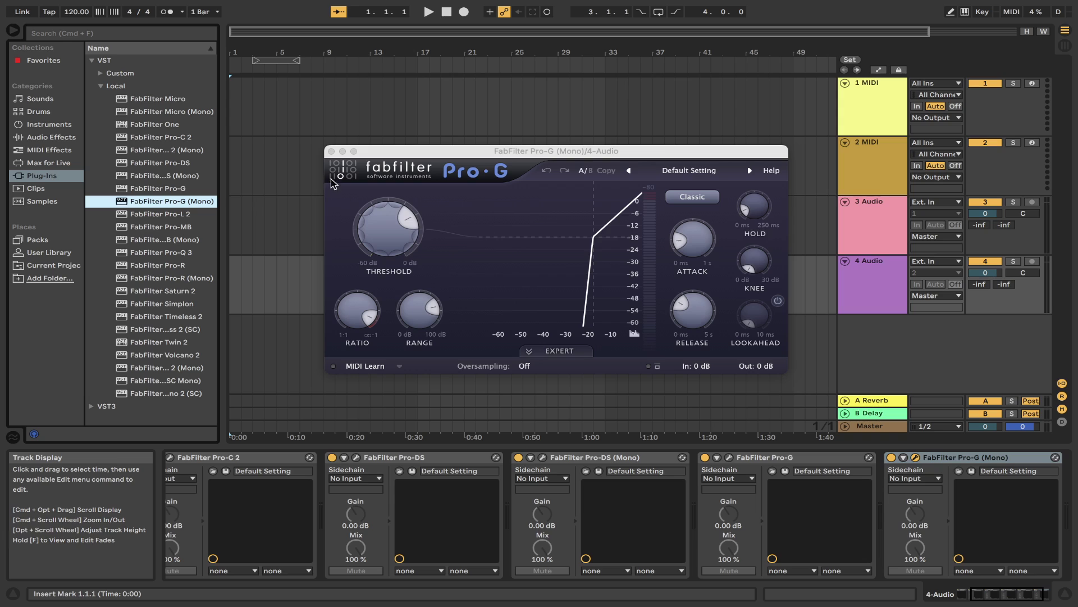
click(332, 151)
Step: Add Pro-L 2, Pro-MB and Pro-MB (Mono) to the 4 Audio chain
click(168, 216)
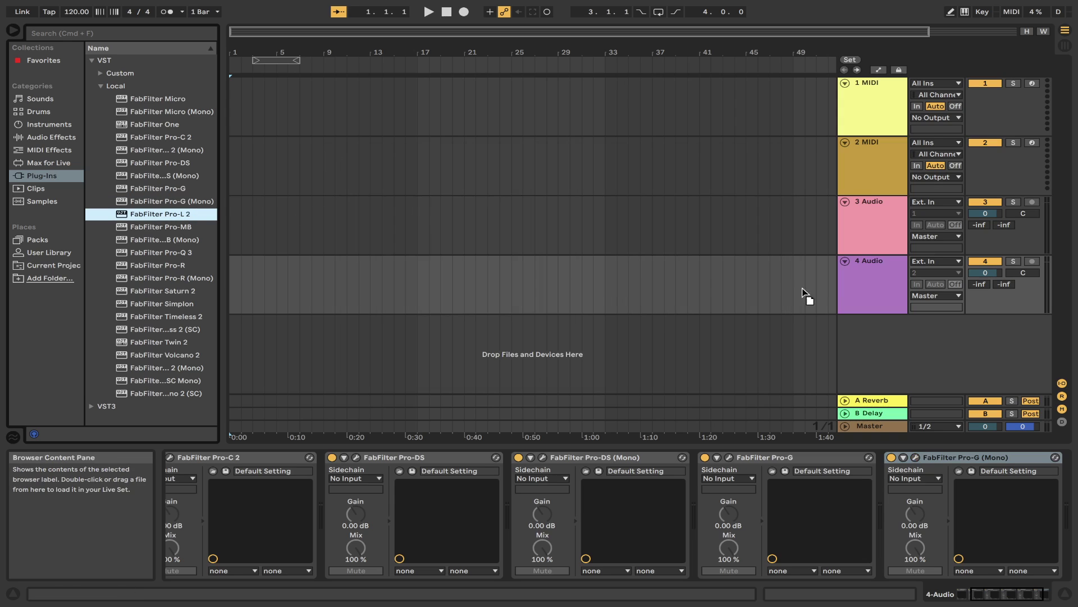
drag(867, 289, 866, 289)
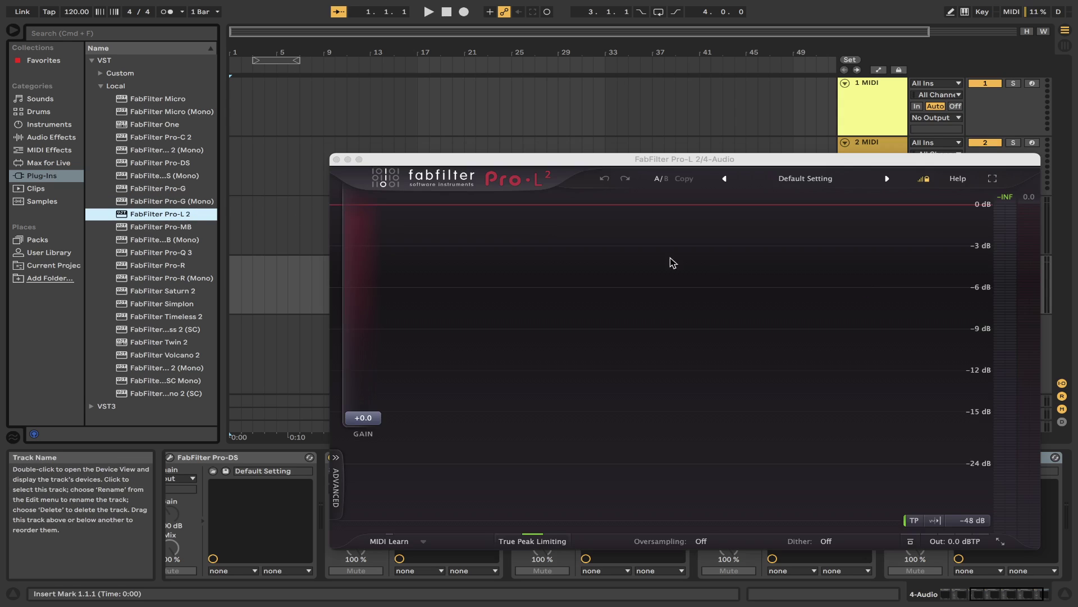
click(335, 159)
drag(160, 226, 881, 277)
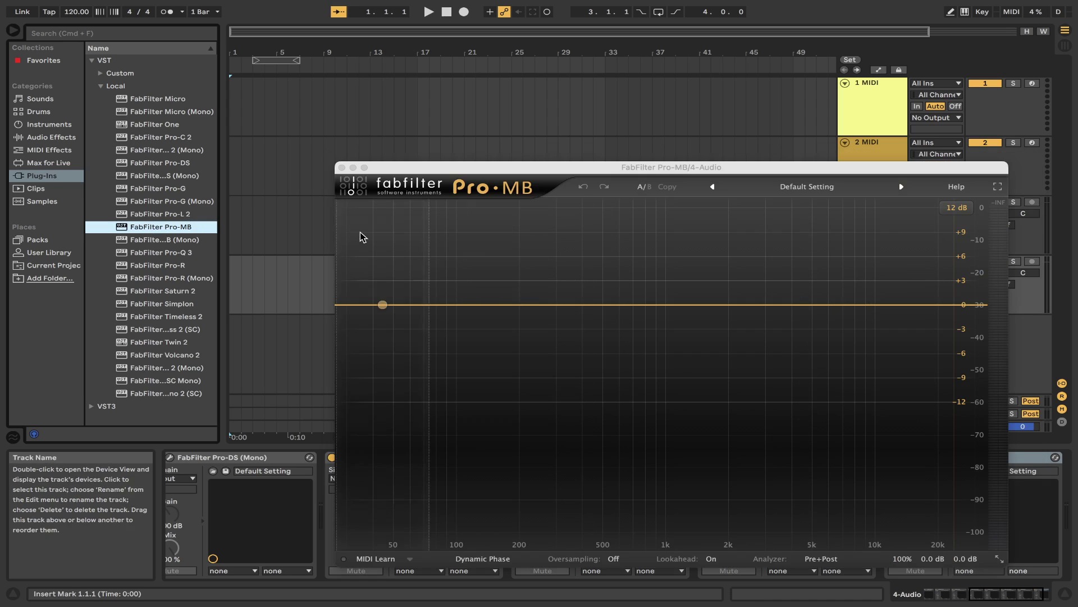
click(342, 168)
drag(161, 240, 466, 296)
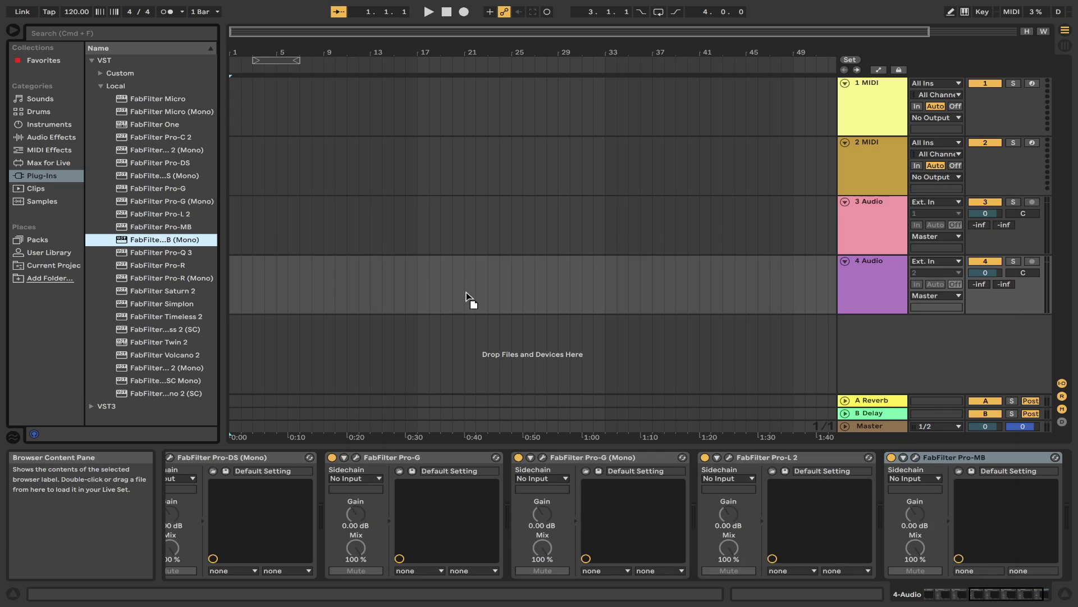
drag(836, 286, 881, 282)
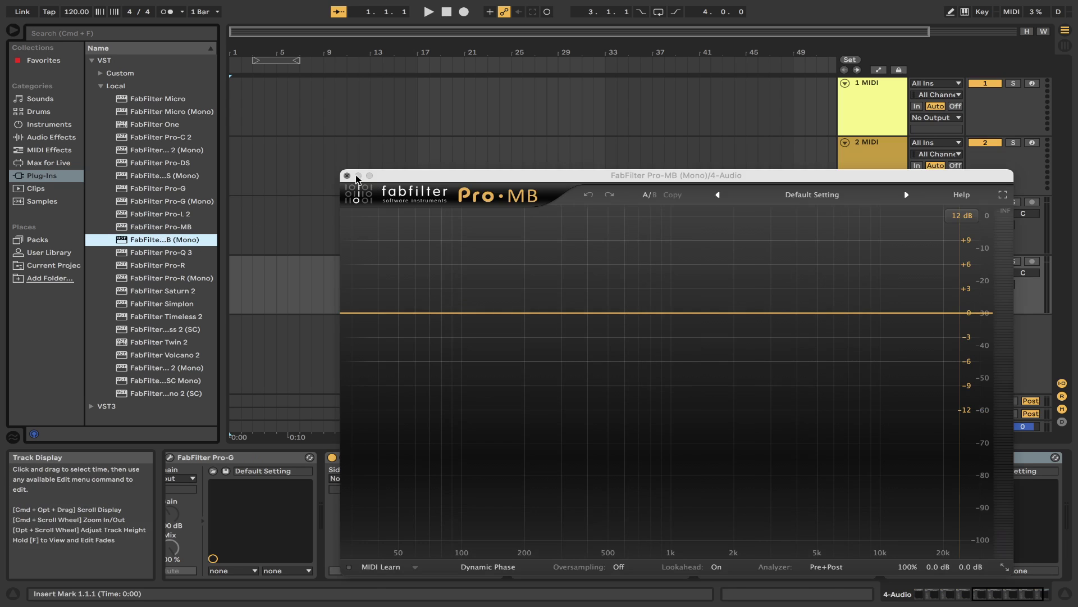
click(347, 176)
Step: Add FabFilter Pro-Q 3, Pro-R and Pro-R (Mono) to the 4 Audio chain
drag(164, 253, 739, 282)
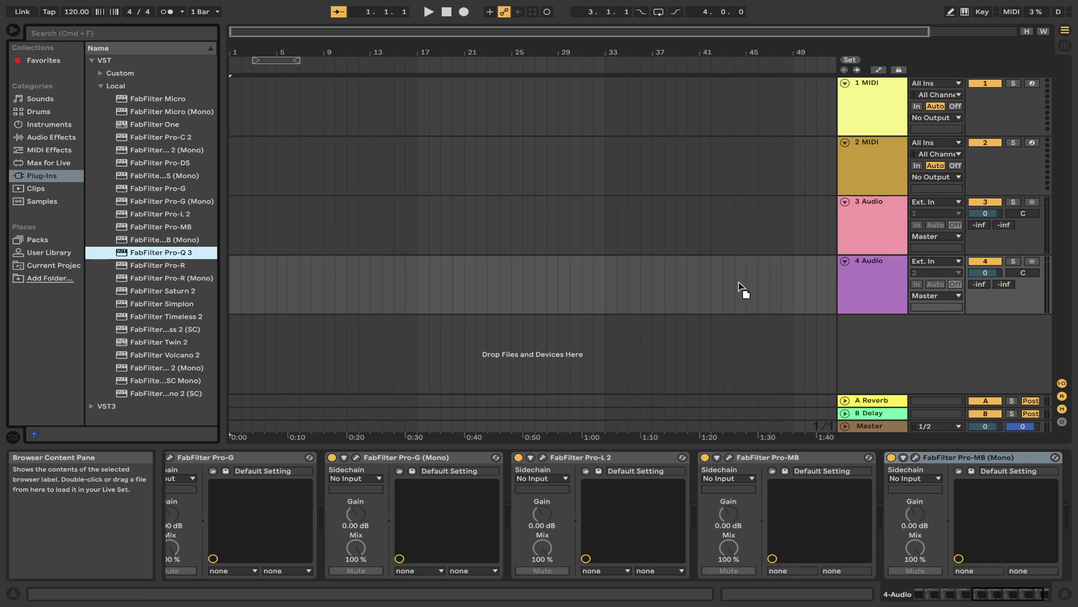
drag(858, 272, 858, 274)
click(349, 183)
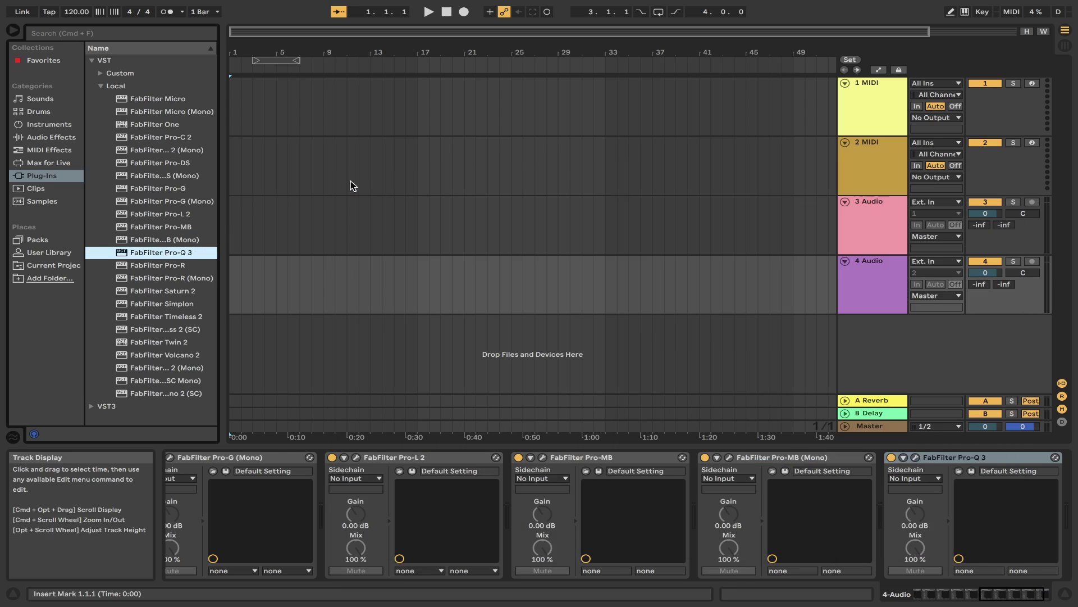
drag(156, 263, 620, 206)
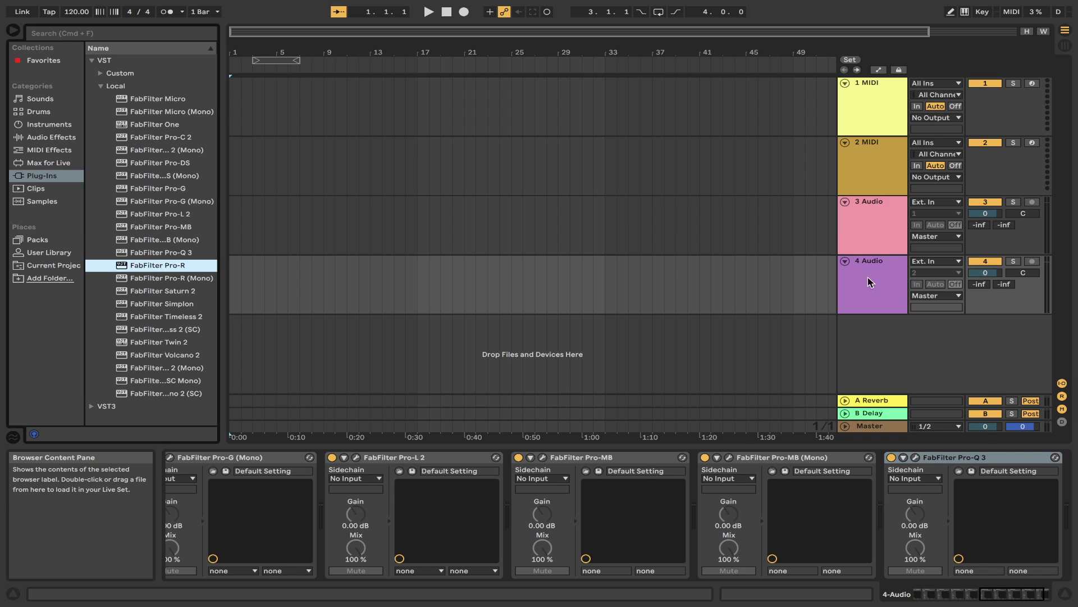
drag(868, 278, 868, 278)
click(357, 192)
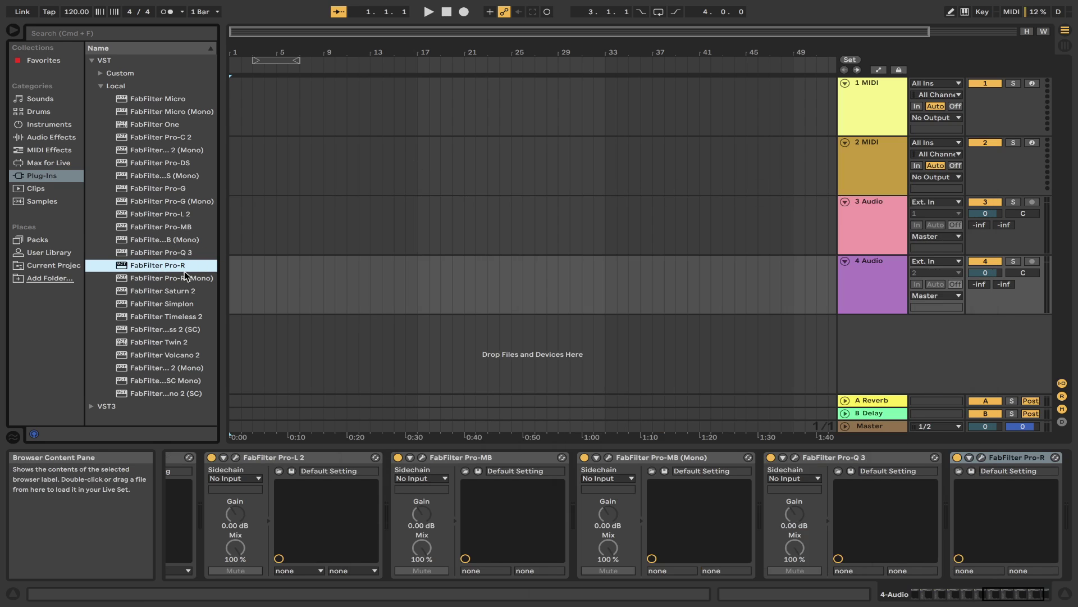
drag(157, 278, 872, 274)
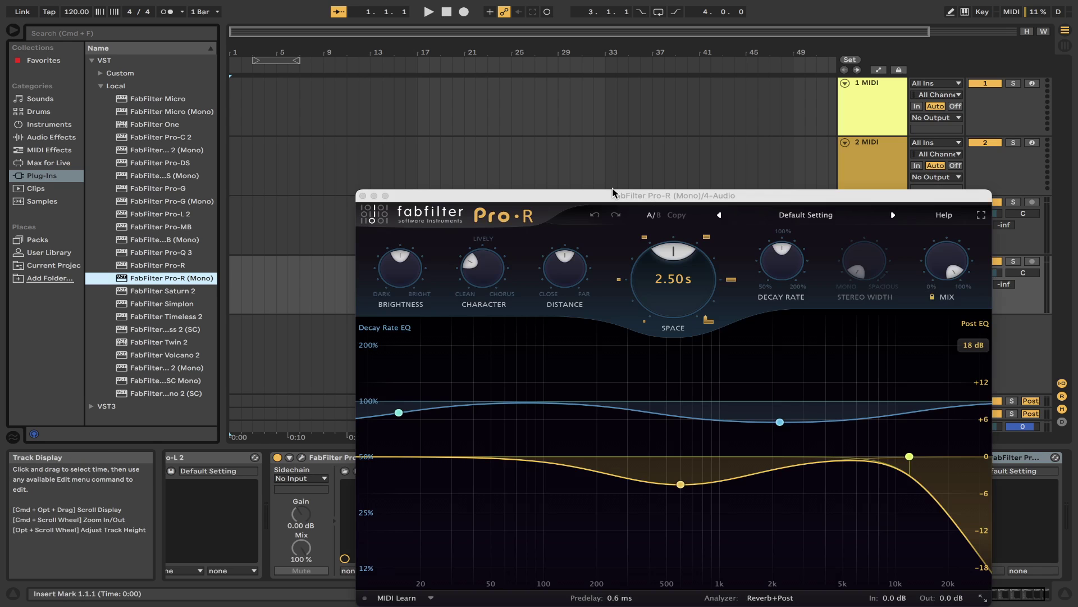
click(363, 195)
Step: Add Saturn 2, Simplon, Timeless 2 and Timeless 2 (SC) to the 4 Audio chain
click(182, 292)
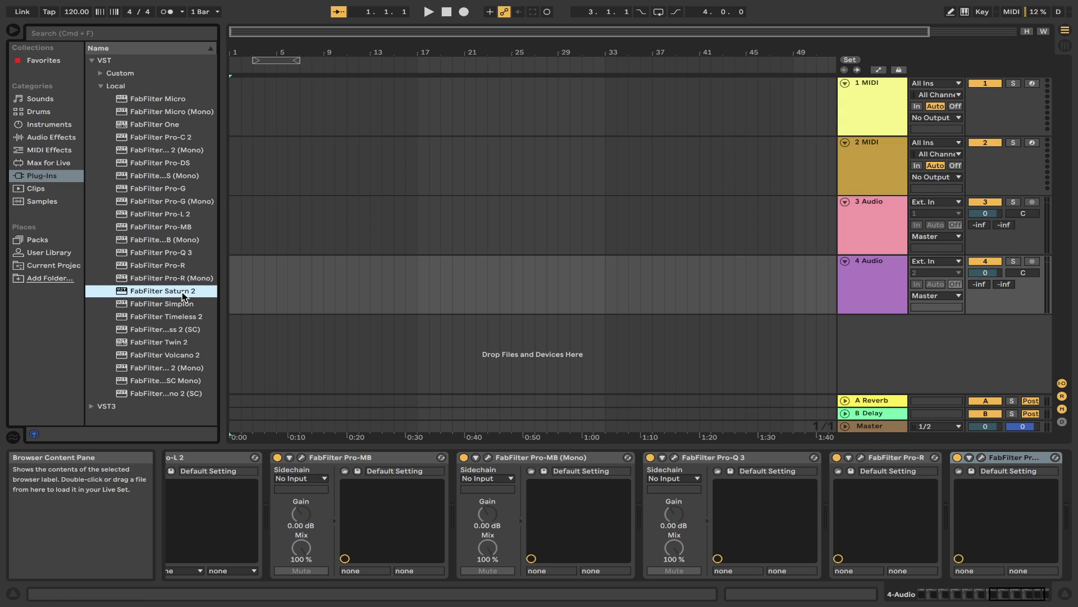
drag(711, 256, 711, 257)
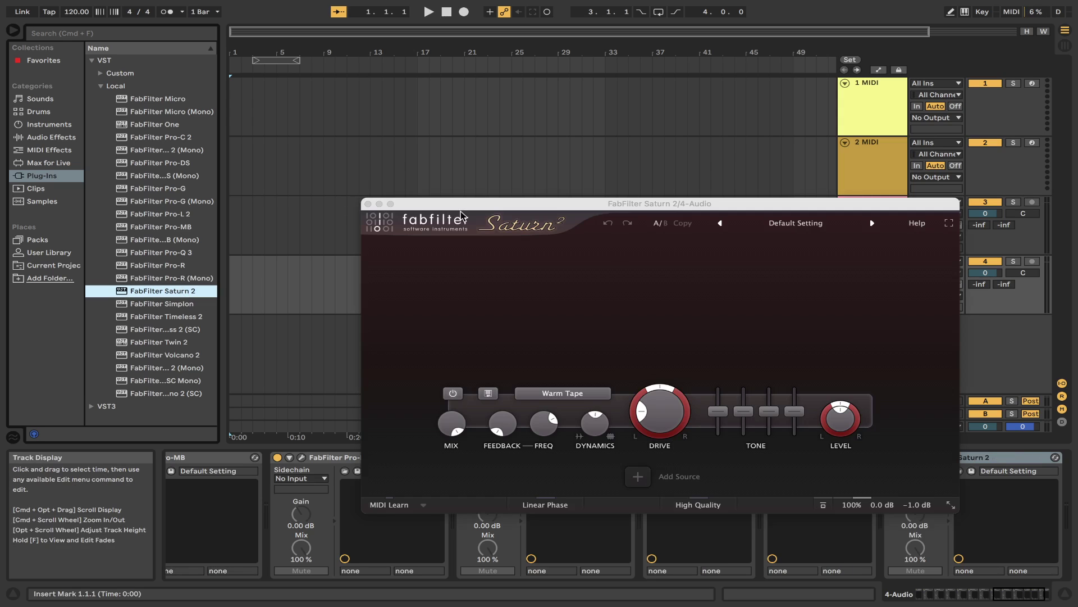
click(368, 203)
drag(163, 304, 322, 204)
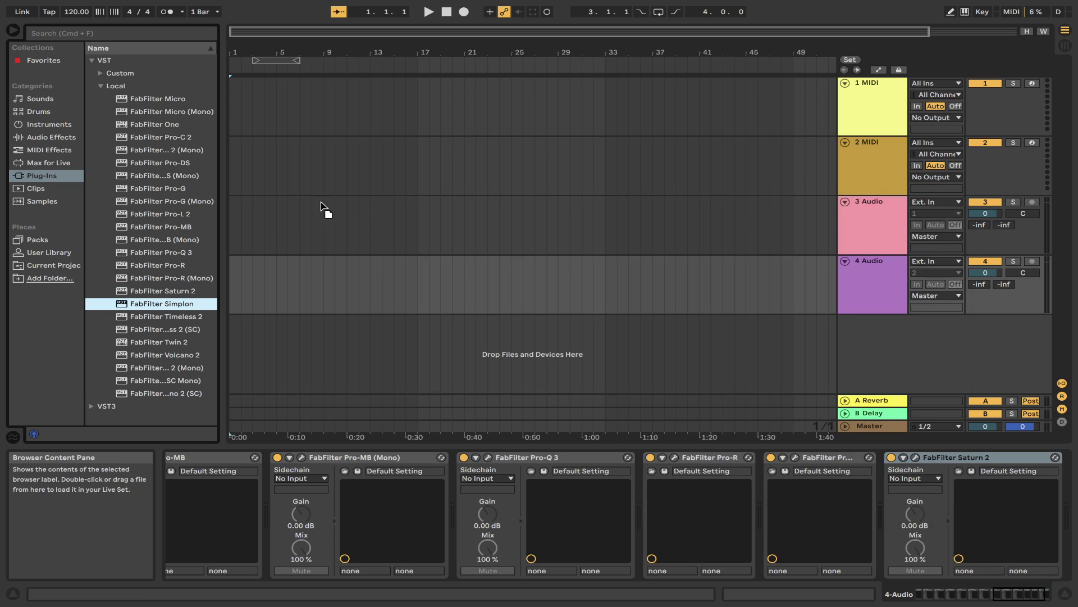
drag(864, 271, 863, 272)
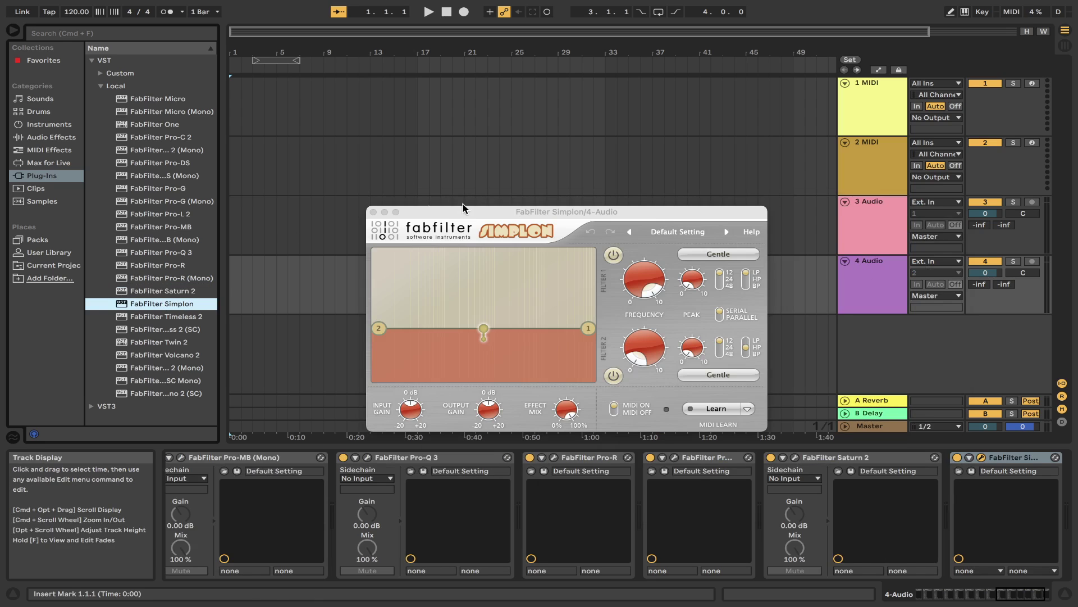
click(373, 212)
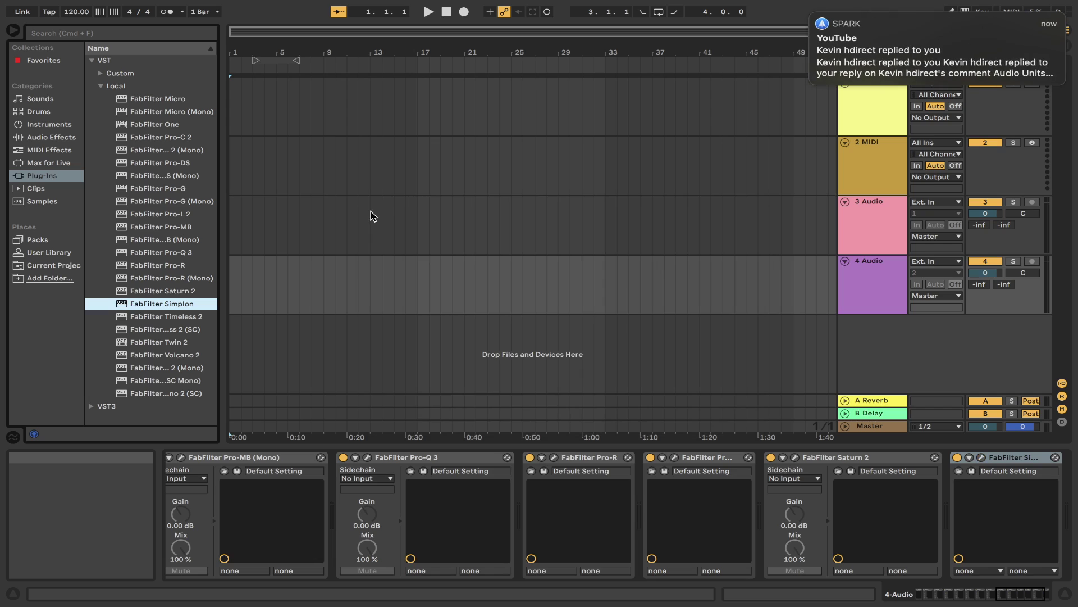
drag(161, 322, 716, 239)
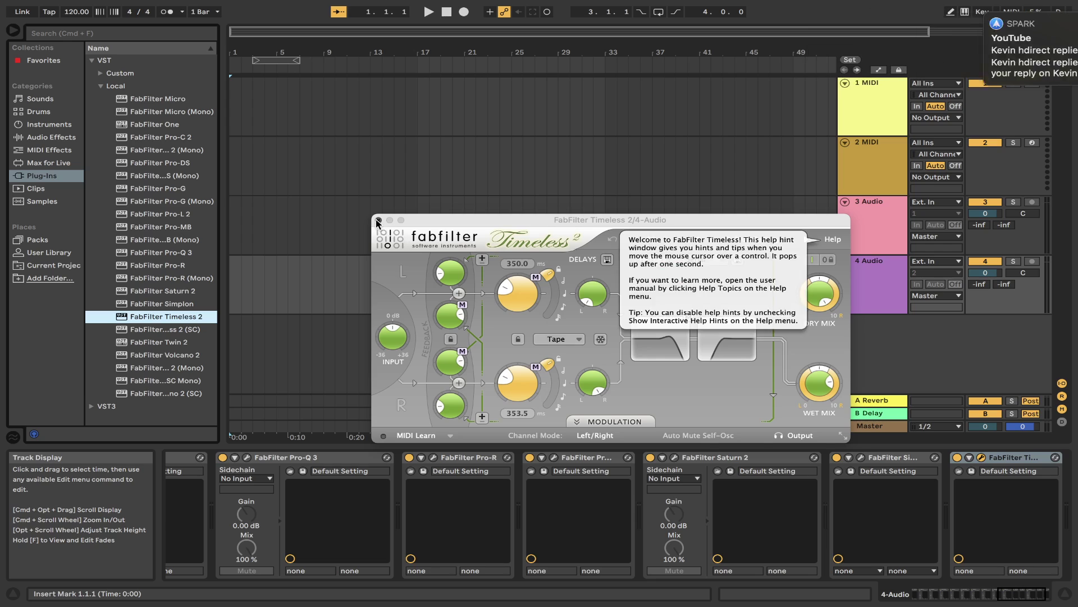
click(378, 220)
drag(173, 333, 859, 284)
Step: Add FabFilter Volcano 2 and Volcano 2 (Mono) to track 4 after a failed Twin 2 attempt
click(384, 229)
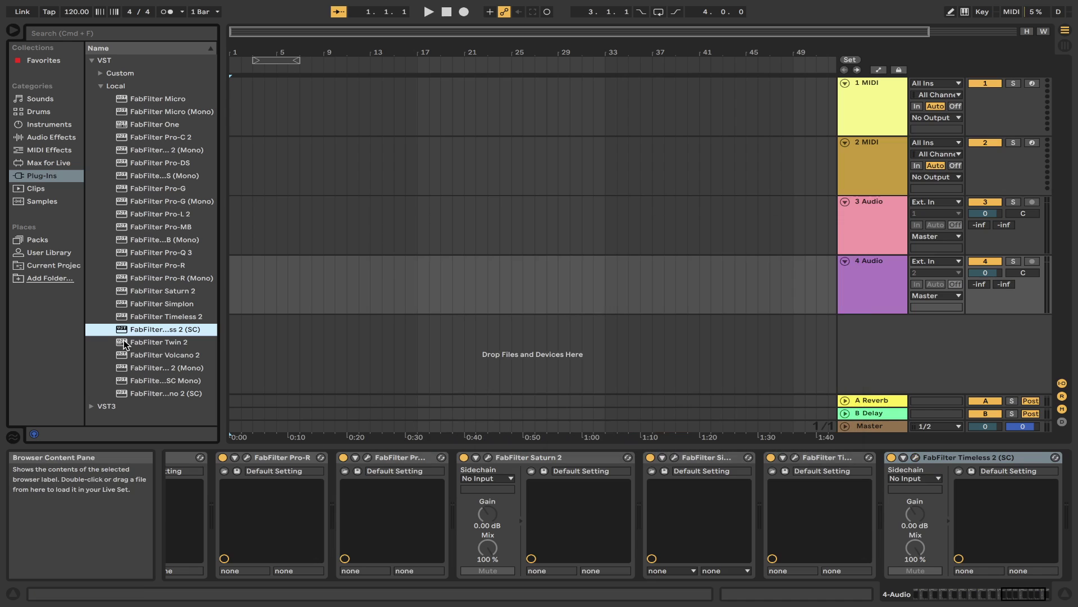
drag(138, 342, 863, 281)
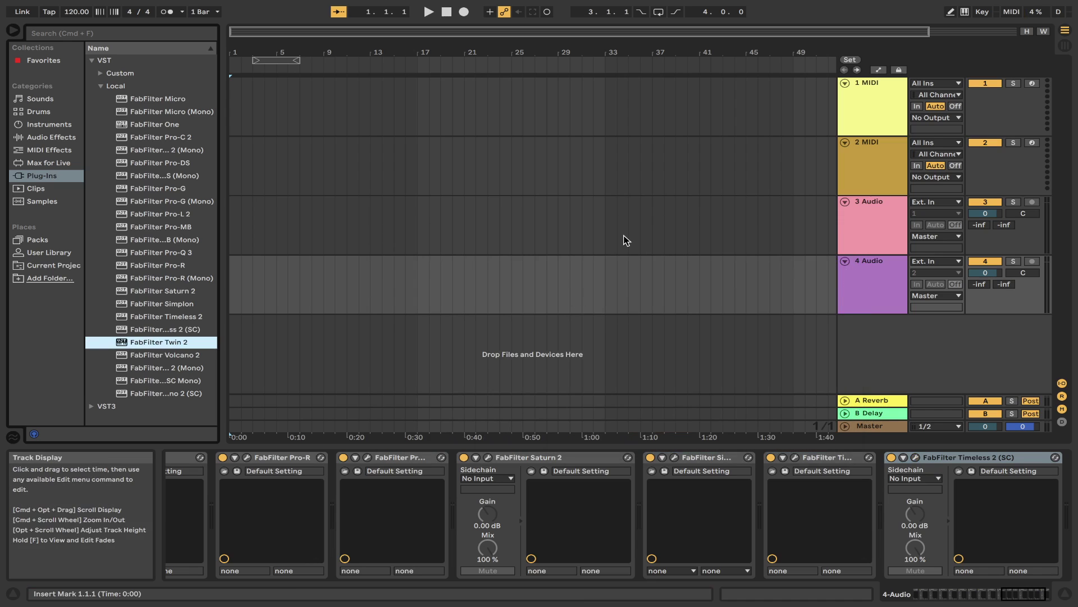
click(183, 356)
drag(190, 359, 858, 286)
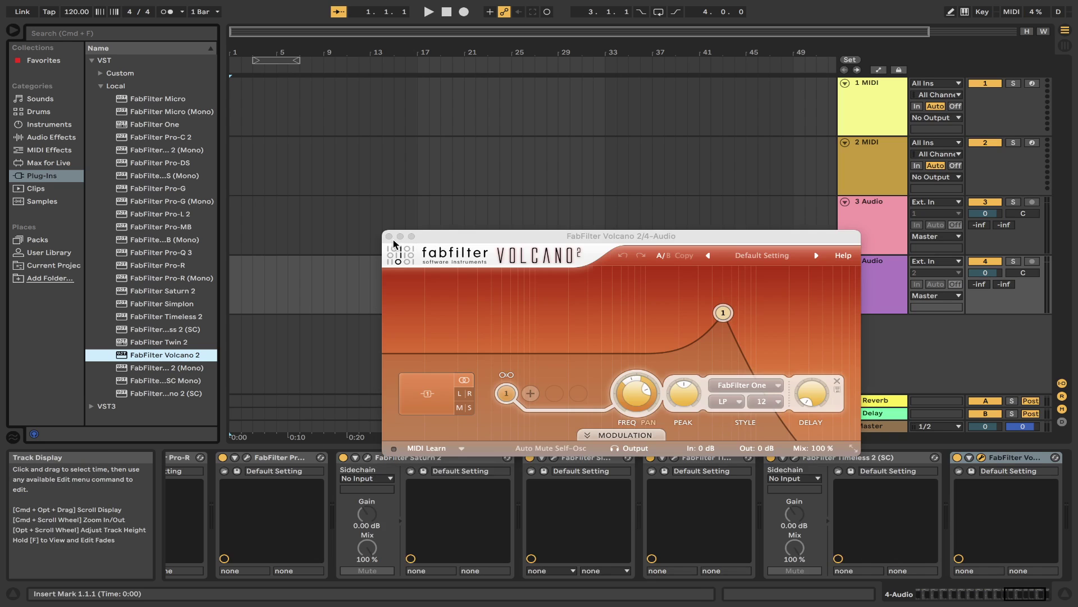
click(389, 236)
drag(185, 367, 509, 285)
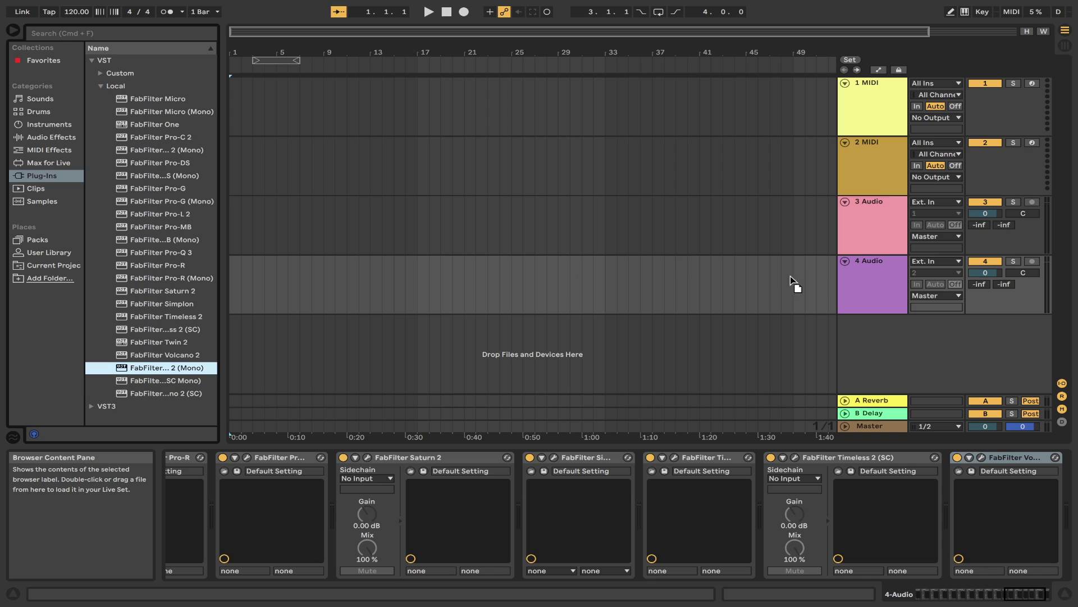
drag(867, 280, 867, 281)
click(392, 243)
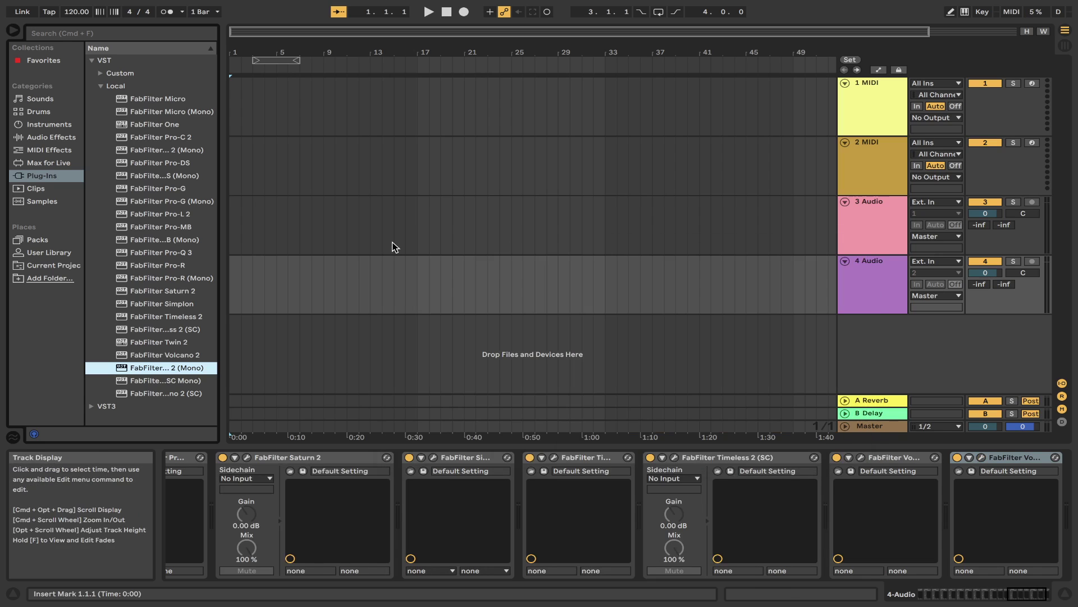
Step: Add Volcano 2 (SC Mono) and Volcano 2 (SC) to track 4
drag(179, 379, 873, 278)
click(399, 252)
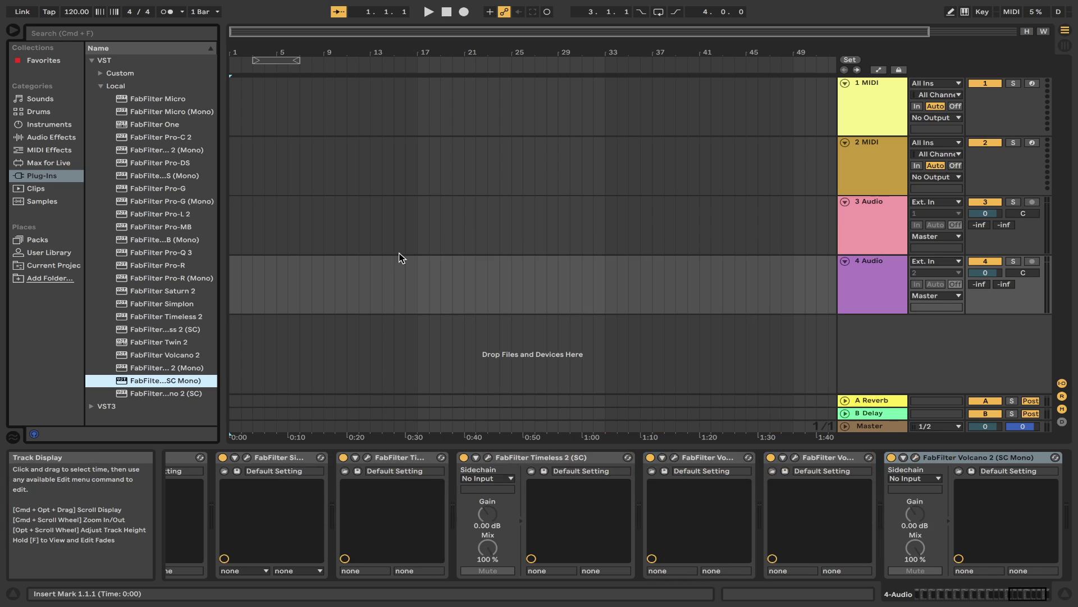
drag(135, 395, 401, 249)
drag(884, 293, 876, 303)
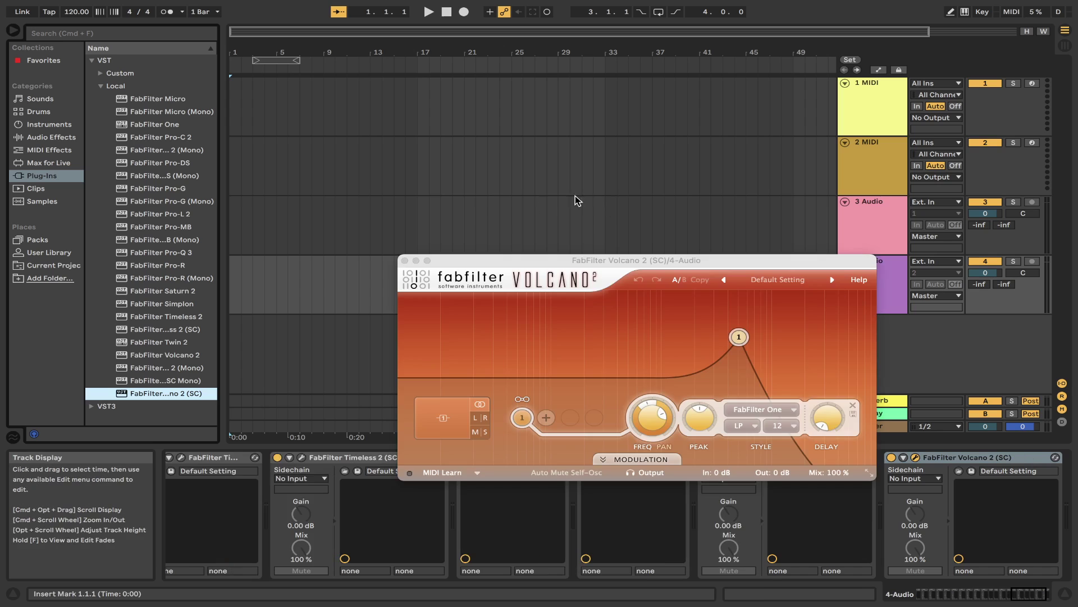
click(405, 261)
Step: Remove the MIDI and extra audio tracks, then switch to the FabFilter bundle Finder window
click(871, 109)
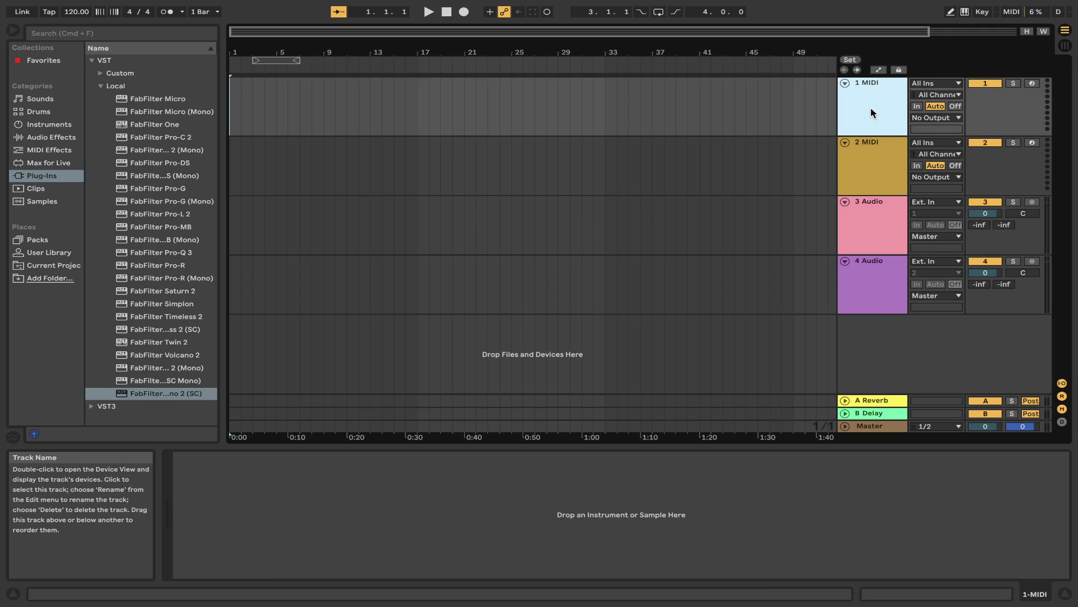
key(Delete)
key(Delete)
key(super+z)
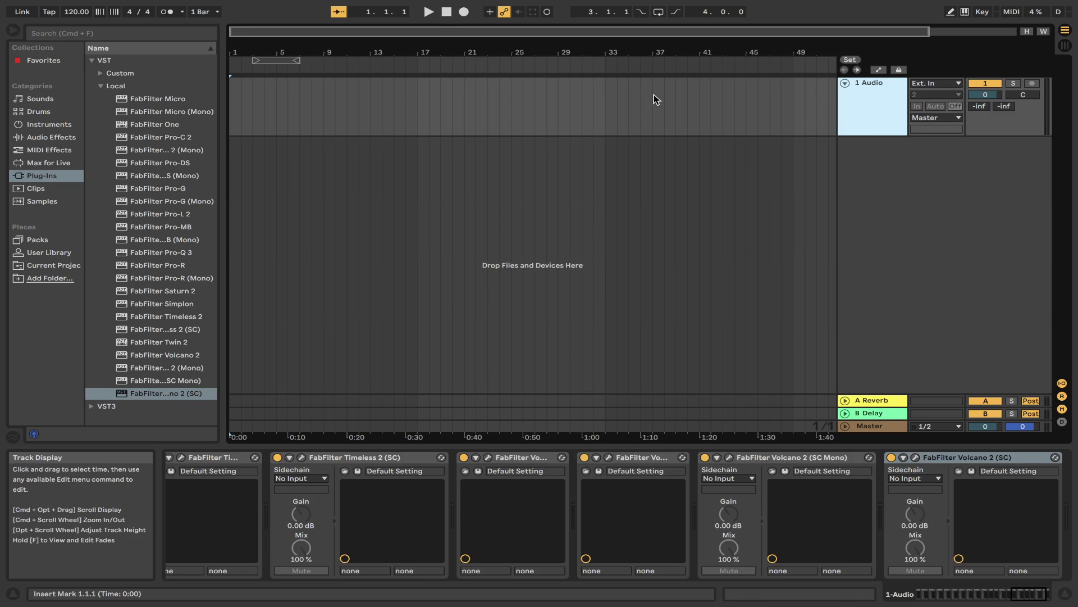
key(super+Tab)
click(28, 63)
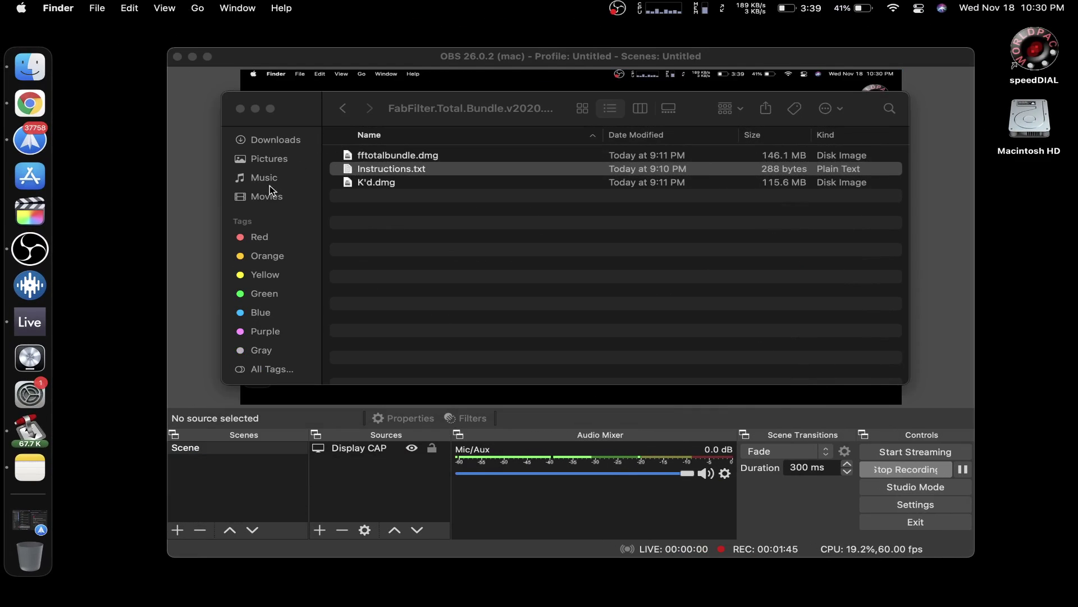
Step: Browse the Downloads and Recents Finder windows, close them, and return to full-screen Live
scroll(269, 190, up, 2)
click(276, 197)
click(279, 197)
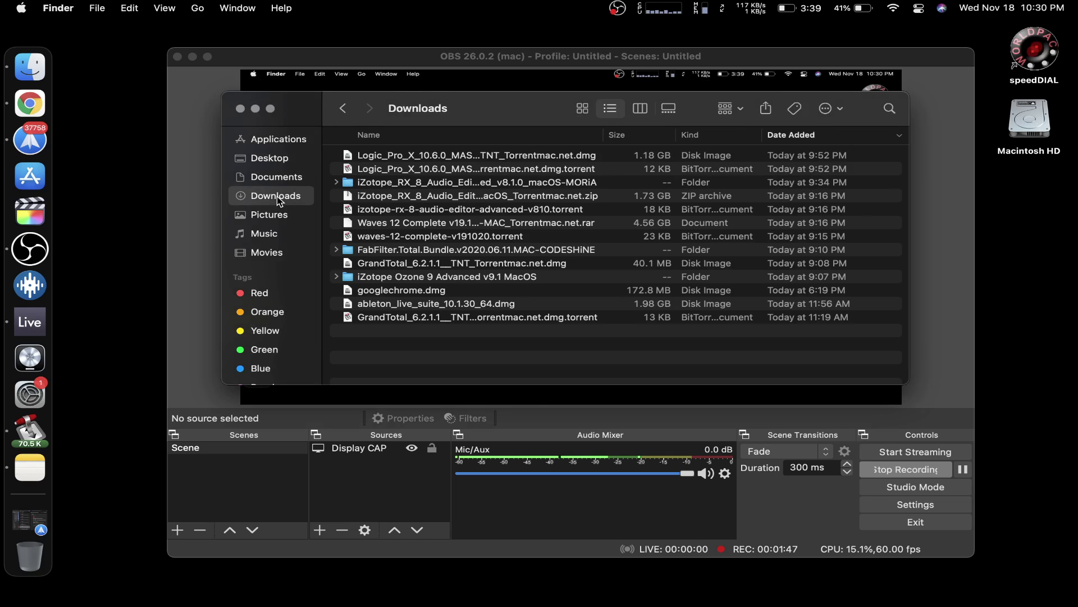
click(240, 109)
click(33, 69)
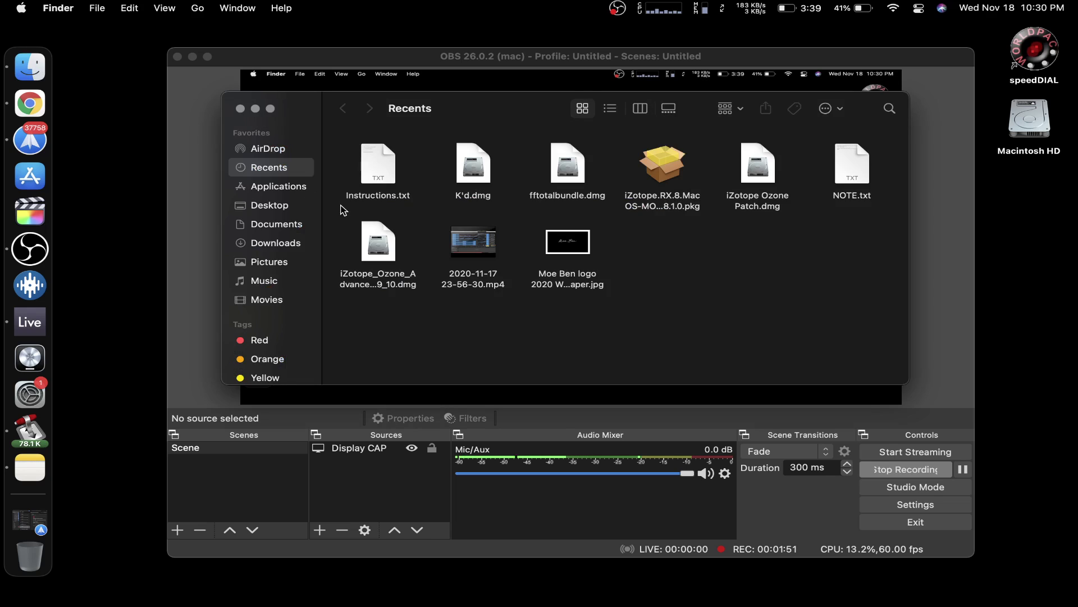
click(238, 109)
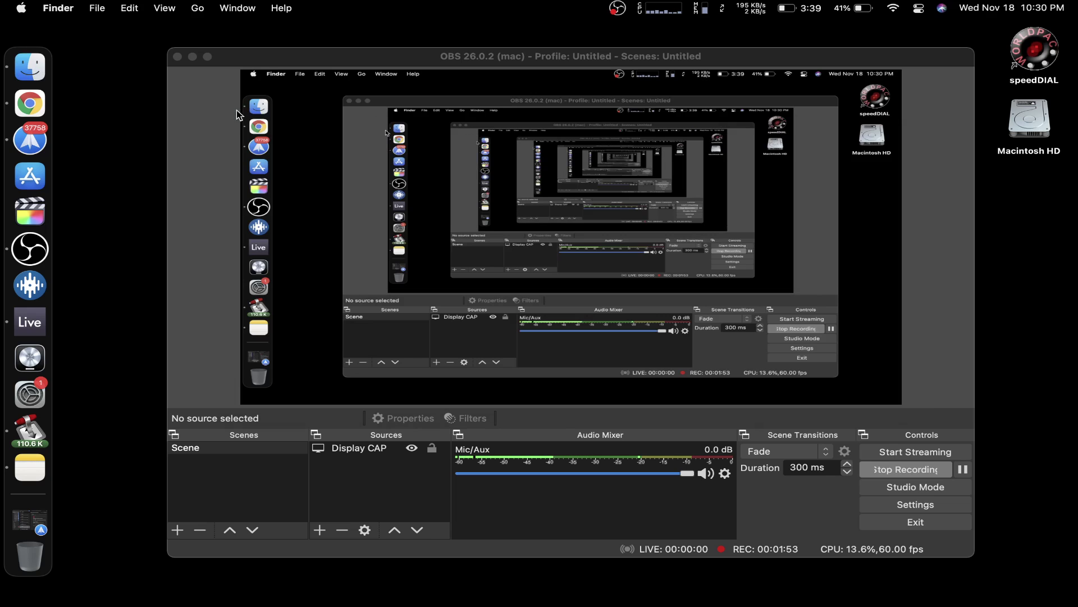
key(ctrl+Right)
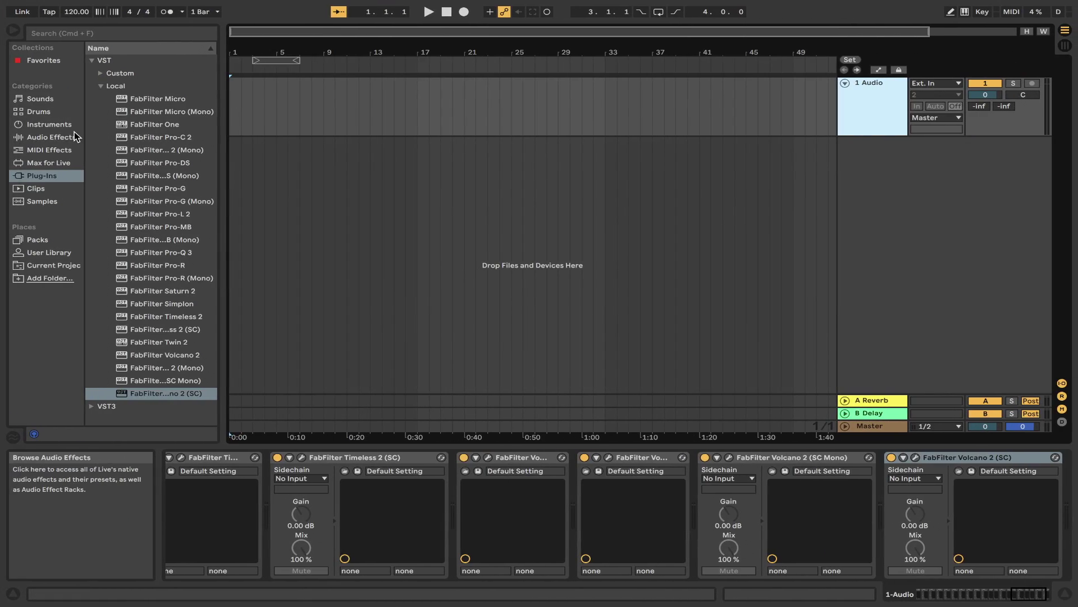
Step: Add the DANCEHALL folder from Music to the browser's Places with Add Folder
click(66, 278)
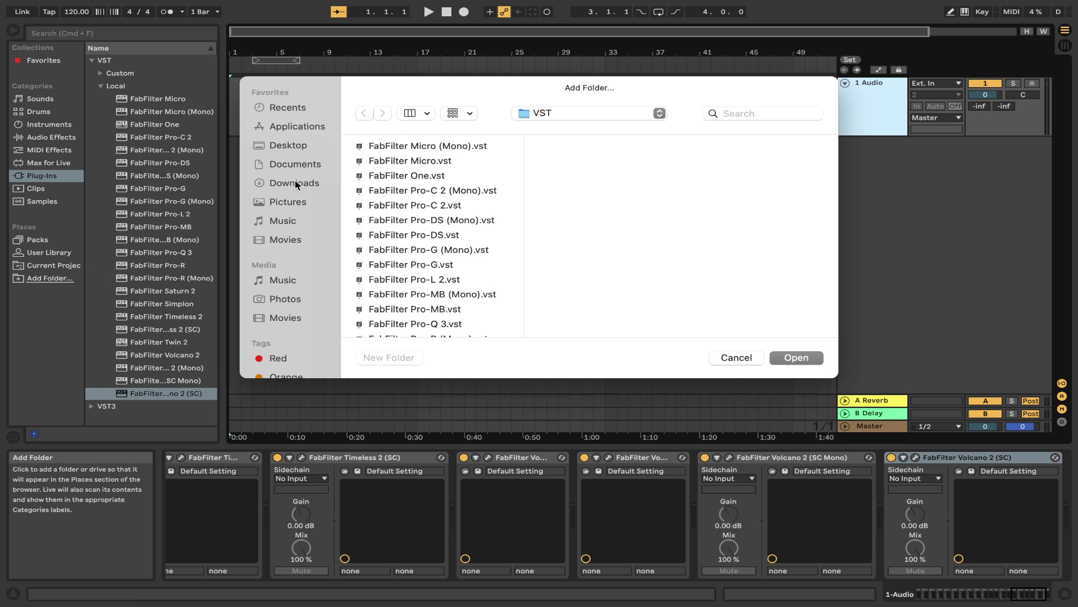
click(280, 220)
scroll(413, 215, down, 3)
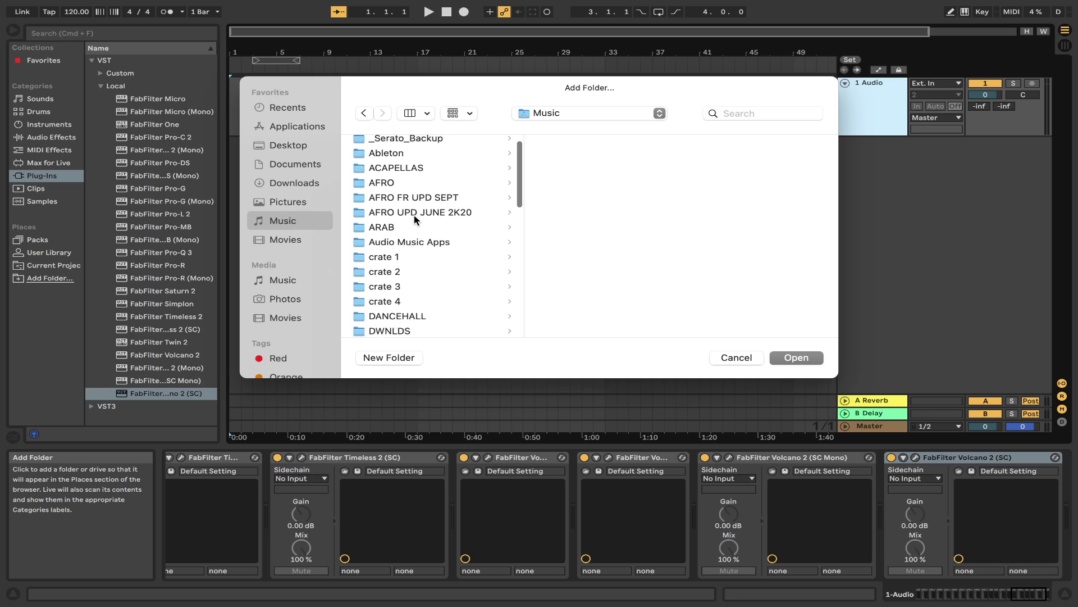
scroll(413, 215, down, 5)
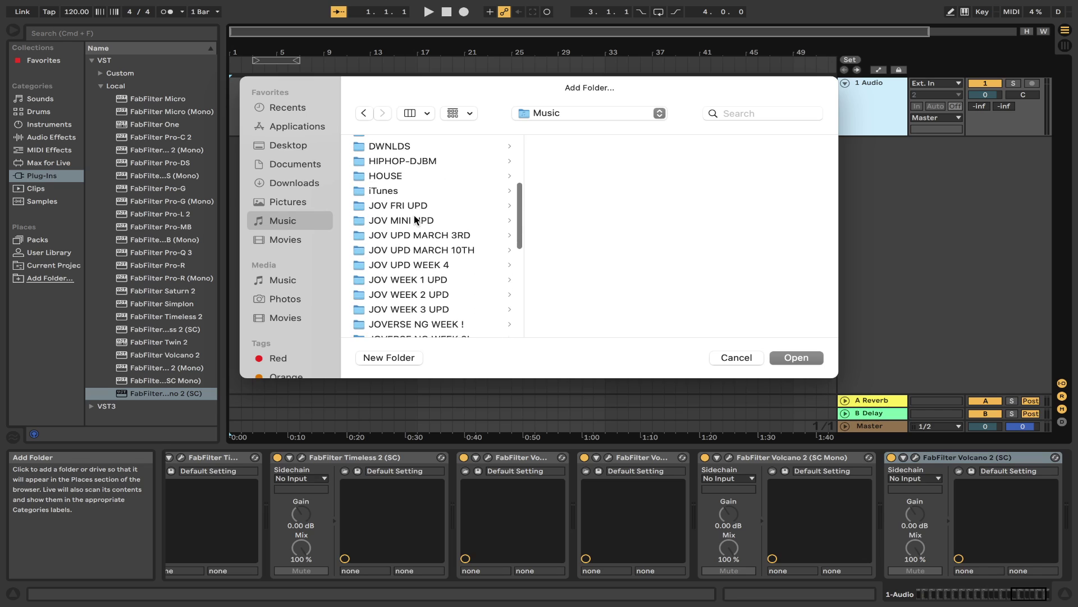
scroll(413, 214, down, 2)
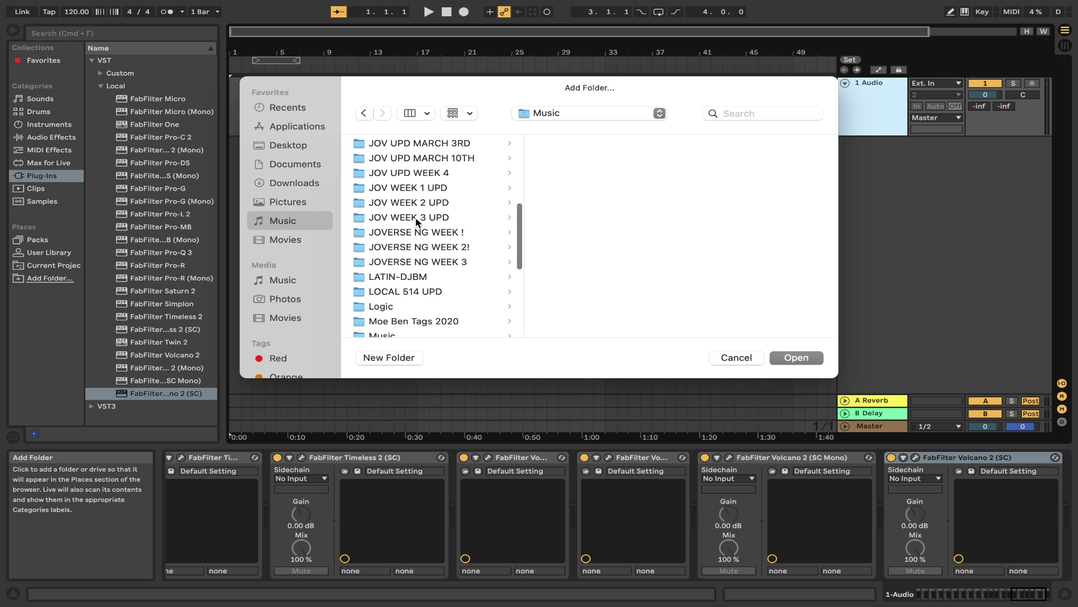
scroll(416, 222, down, 2)
scroll(416, 222, up, 6)
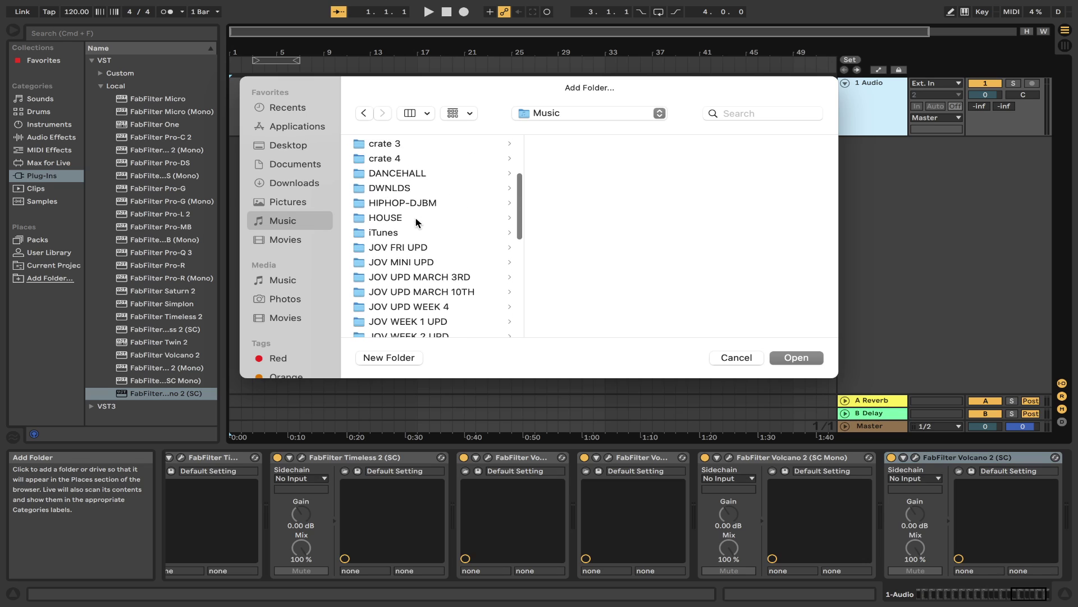
scroll(416, 222, up, 1)
click(416, 227)
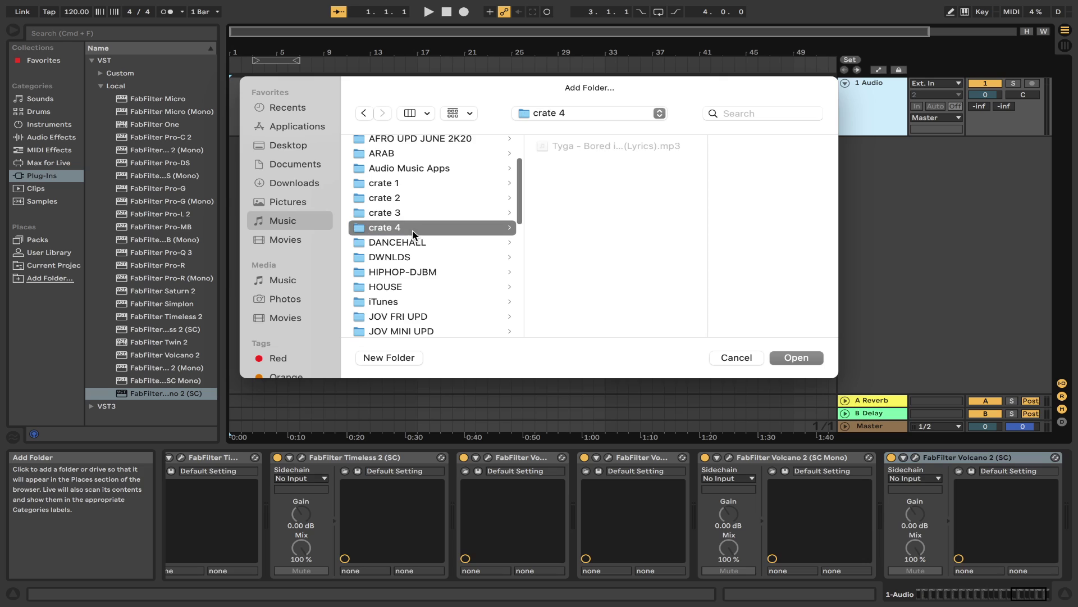
click(414, 242)
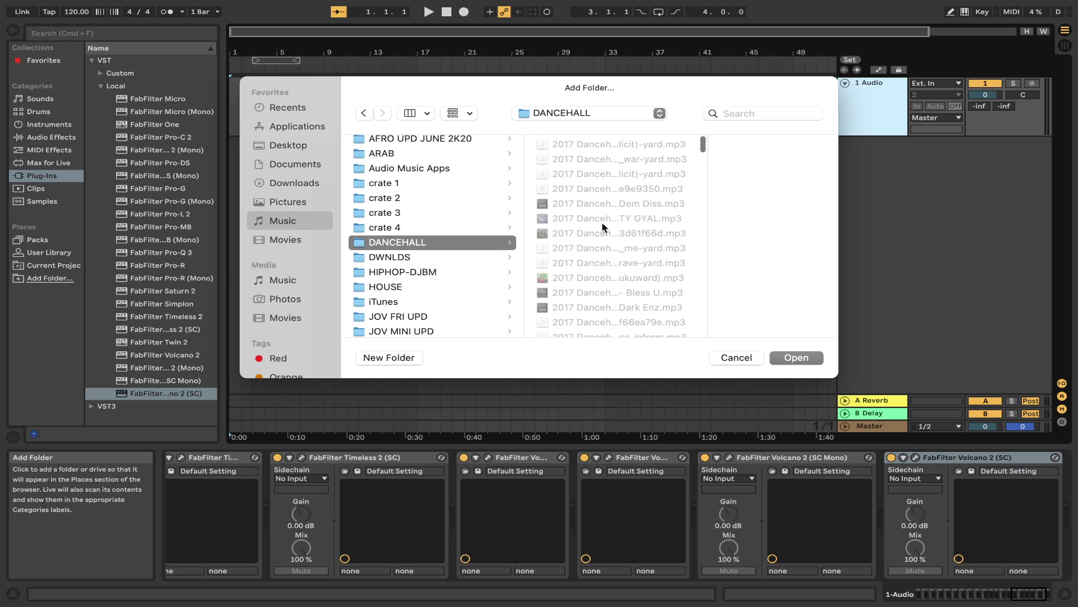
click(796, 358)
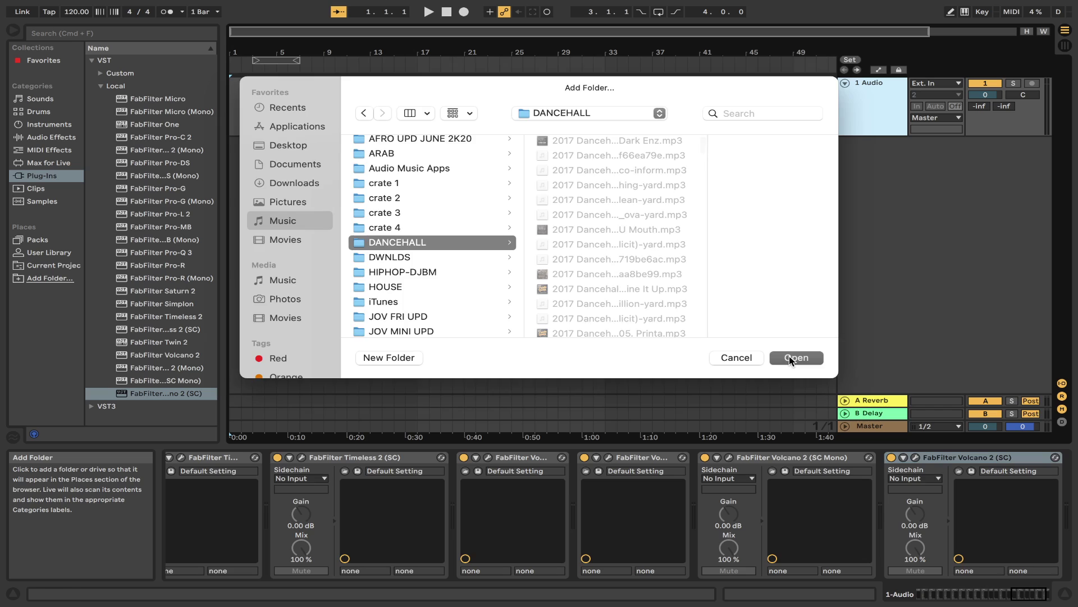
Step: Place a 2017 Dancehall Riddims02 mp3 on the 1 Audio track and zoom to its first bars
click(50, 280)
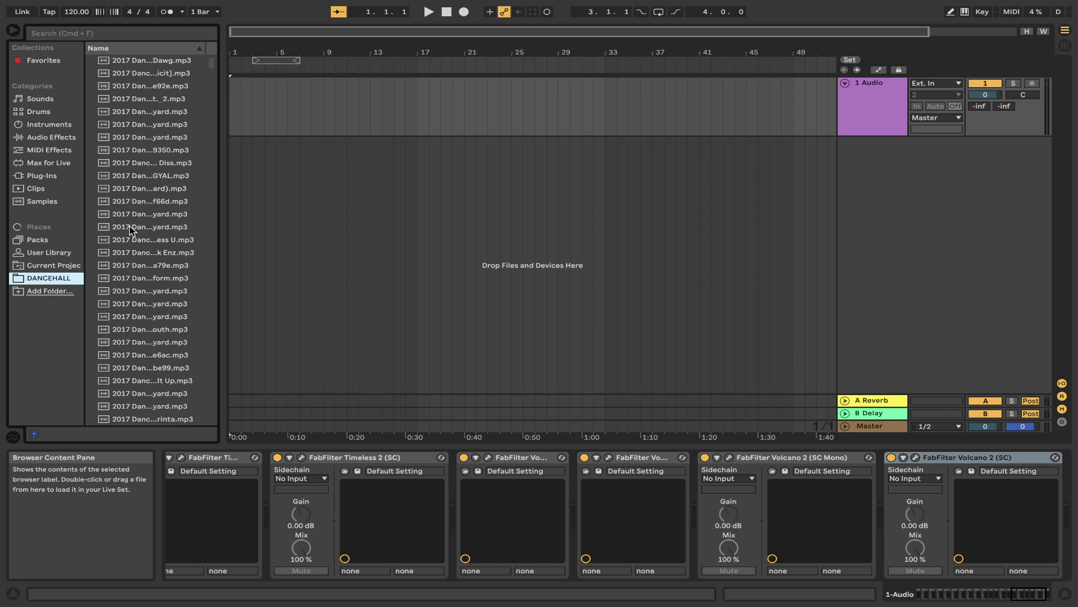
drag(150, 214, 250, 117)
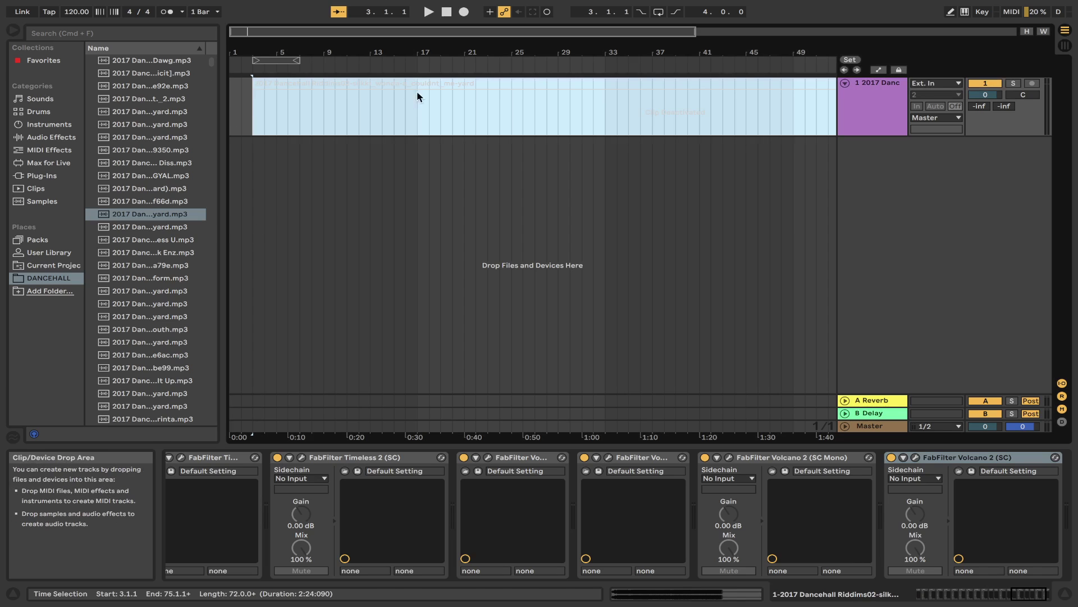
scroll(421, 90, up, 2)
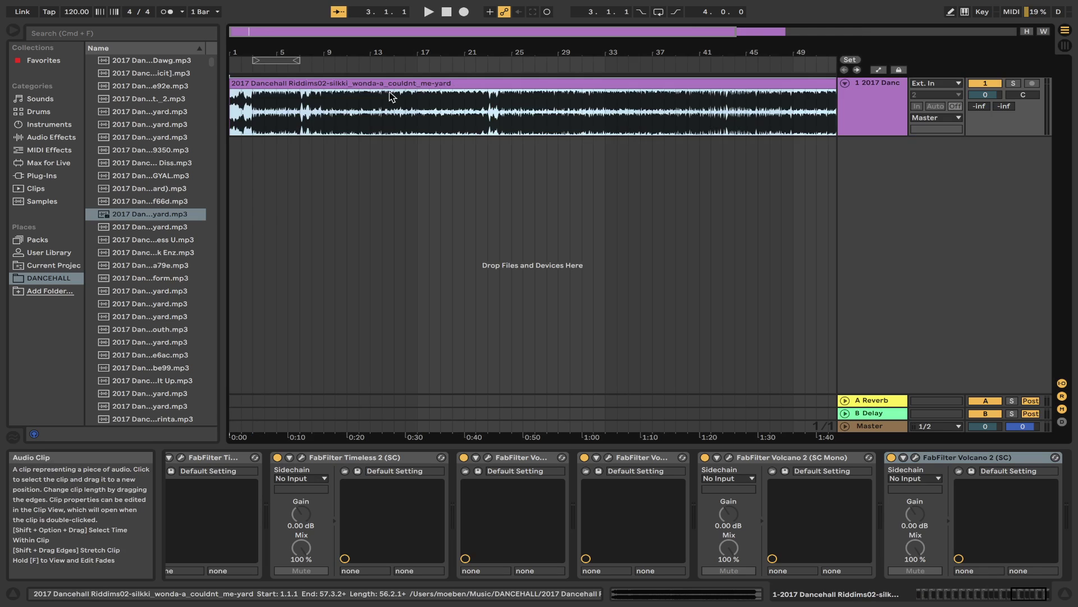
click(288, 105)
scroll(288, 105, left, 2)
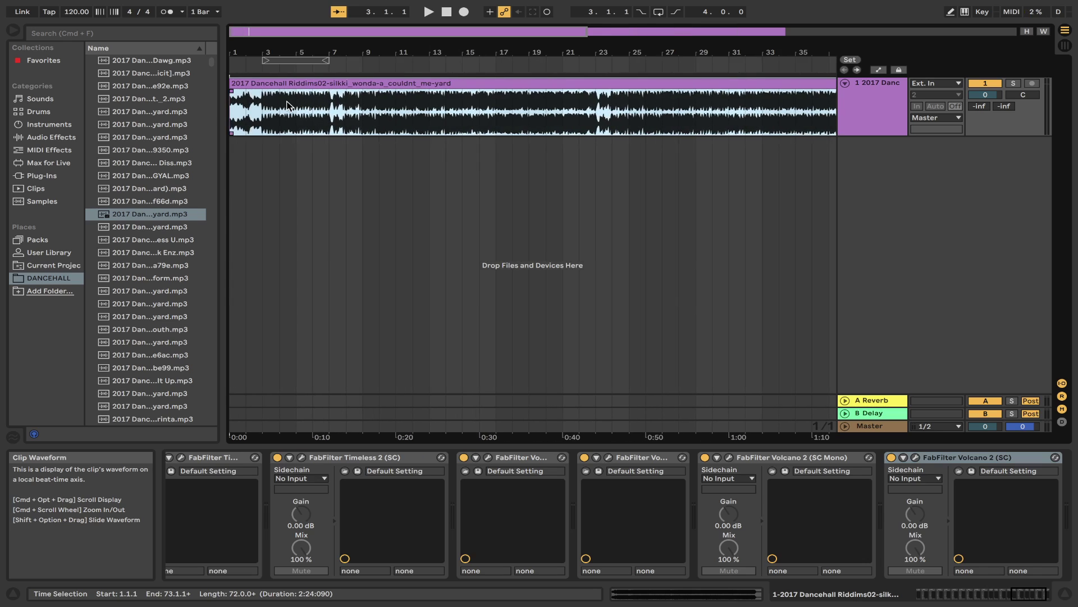
scroll(287, 105, up, 5)
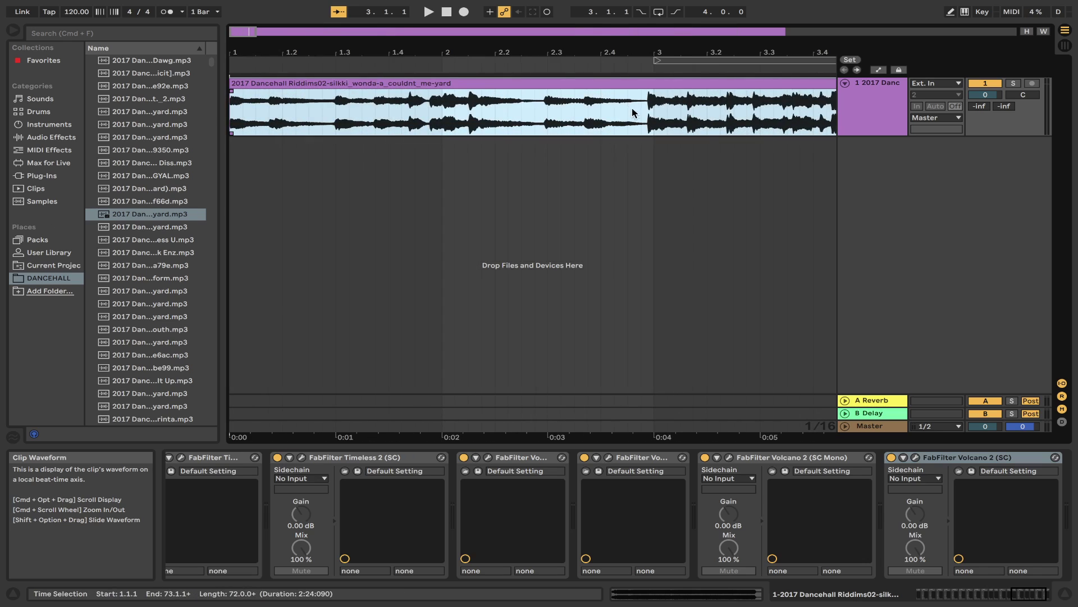
Step: Set the project tempo to 93.52 BPM to match the clip
double_click(559, 84)
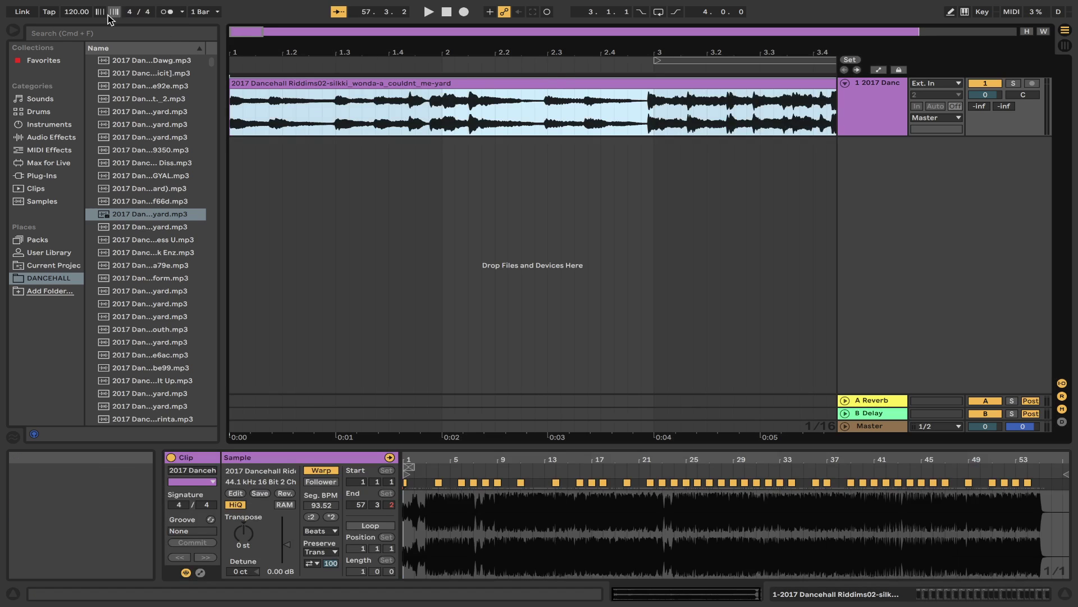
click(77, 11)
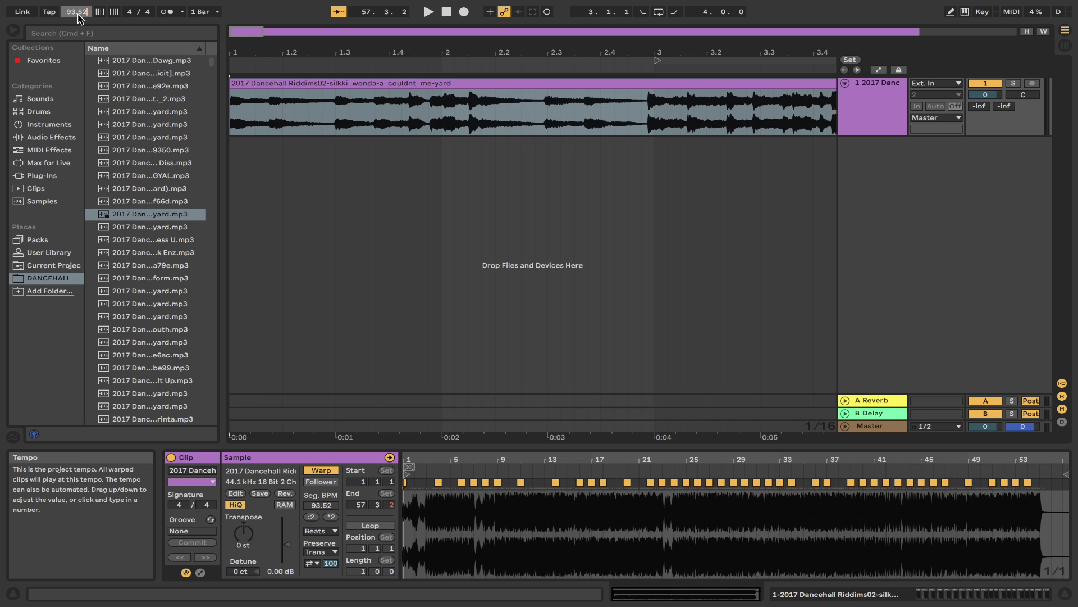
text(93.52)
key(Return)
Step: Play the dancehall clip from the song start, then stop playback
click(278, 112)
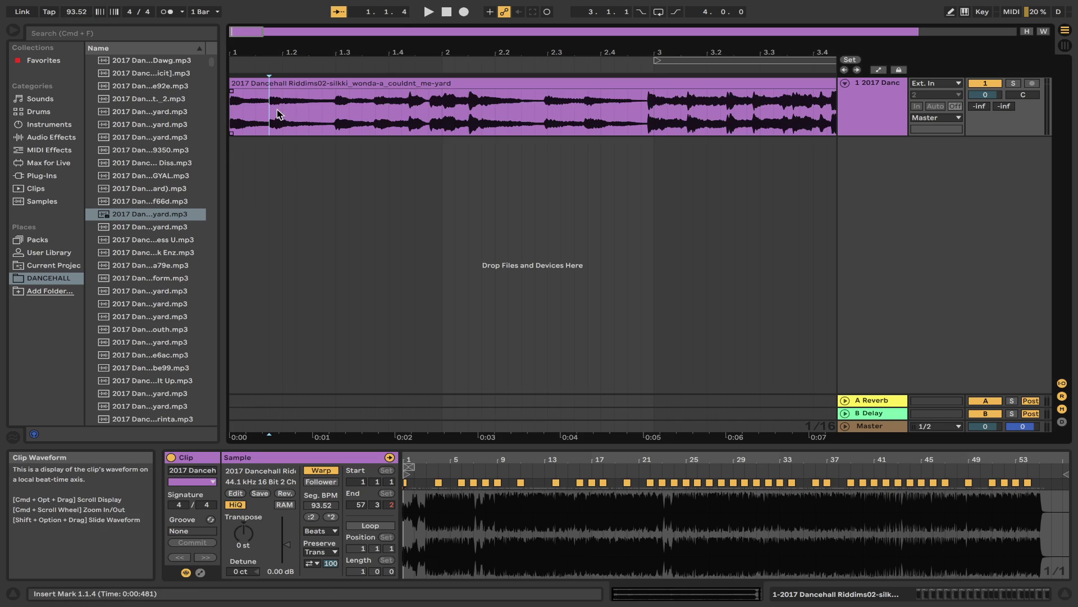
key(Home)
key(space)
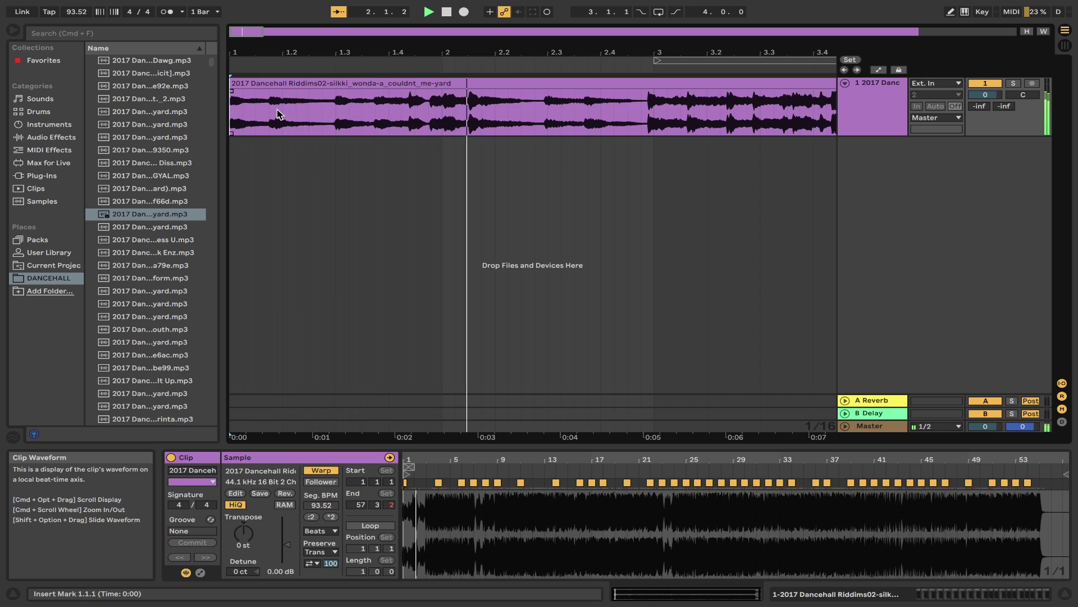
key(space)
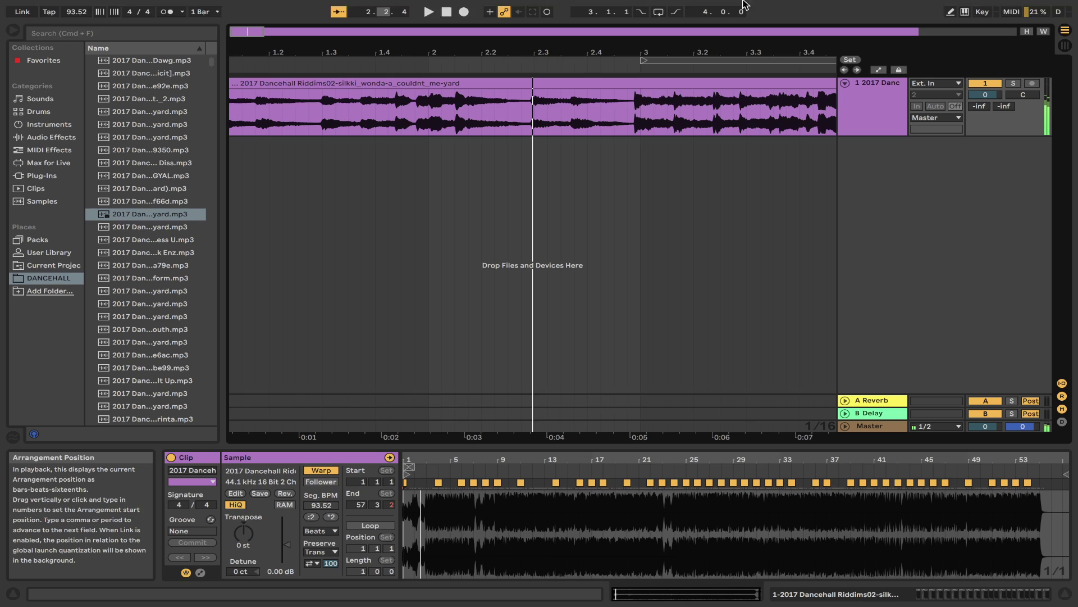
Step: Check CPU load and GPU history in iStat Menus and lower the system volume
click(666, 8)
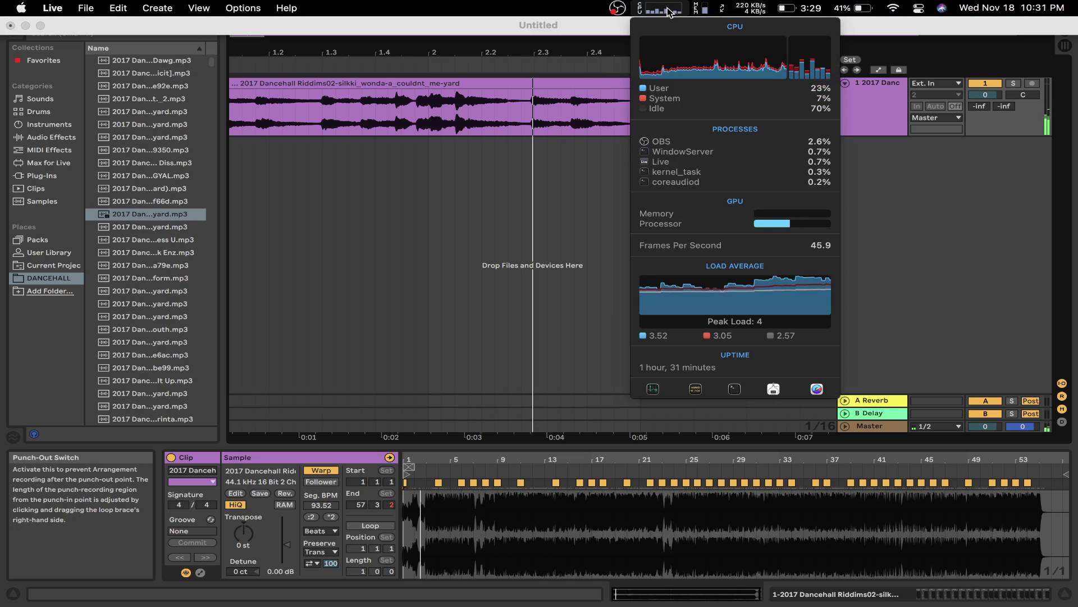
mouse_move(785, 224)
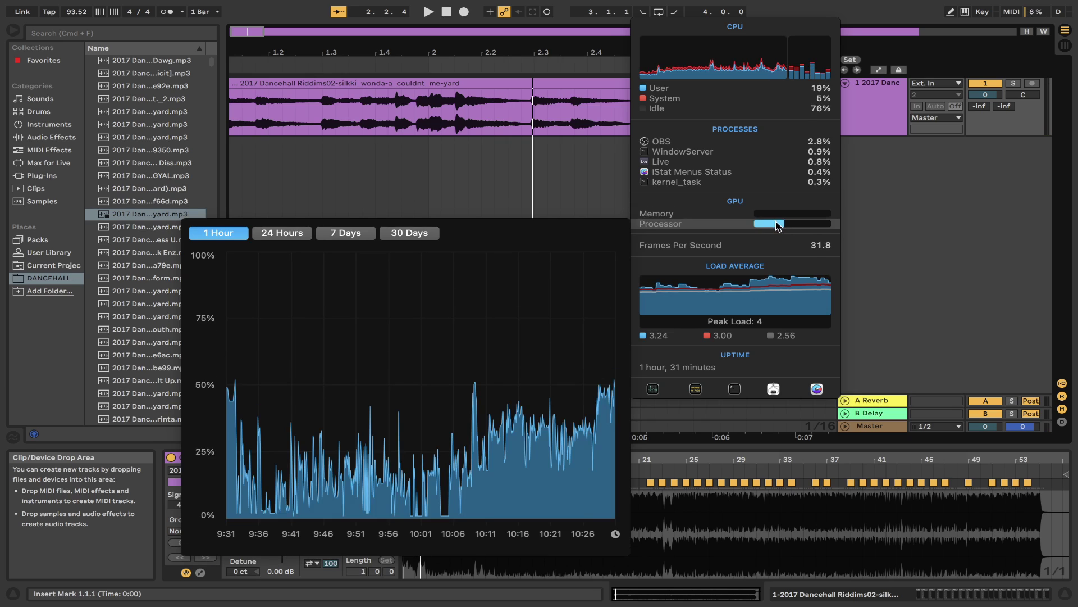
key(XF86AudioLowerVolume)
key(XF86AudioLowerVolume)
key(XF86AudioLowerVolume)
key(XF86AudioLowerVolume)
key(XF86AudioLowerVolume)
key(XF86AudioLowerVolume)
key(XF86AudioLowerVolume)
key(XF86AudioLowerVolume)
key(XF86AudioLowerVolume)
click(977, 293)
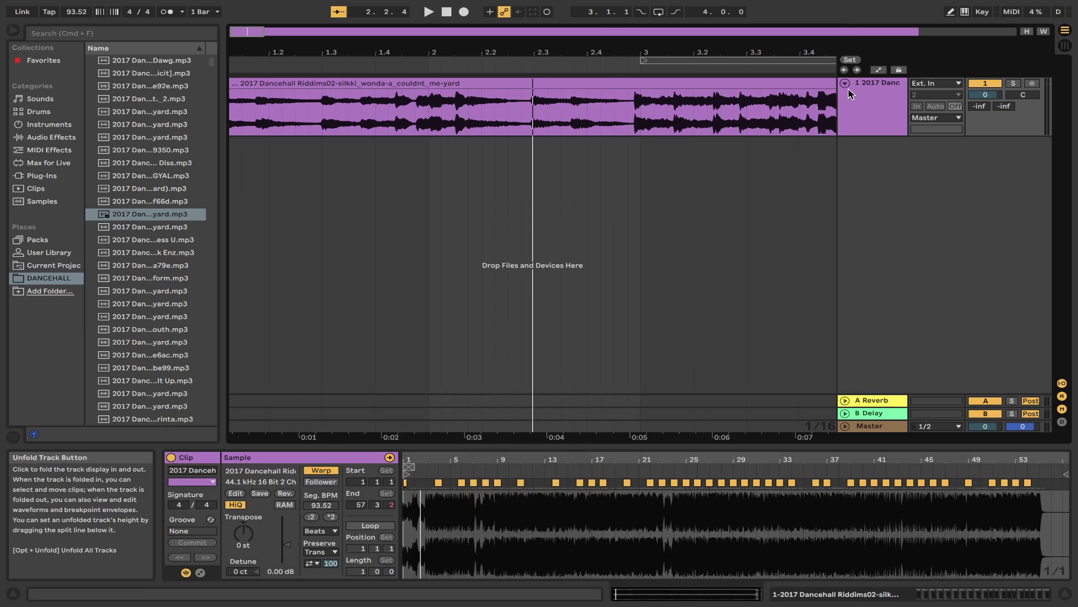
Step: Show the dancehall track's device chain and scroll through it from Micro to Volcano 2 (SC)
click(865, 91)
double_click(879, 119)
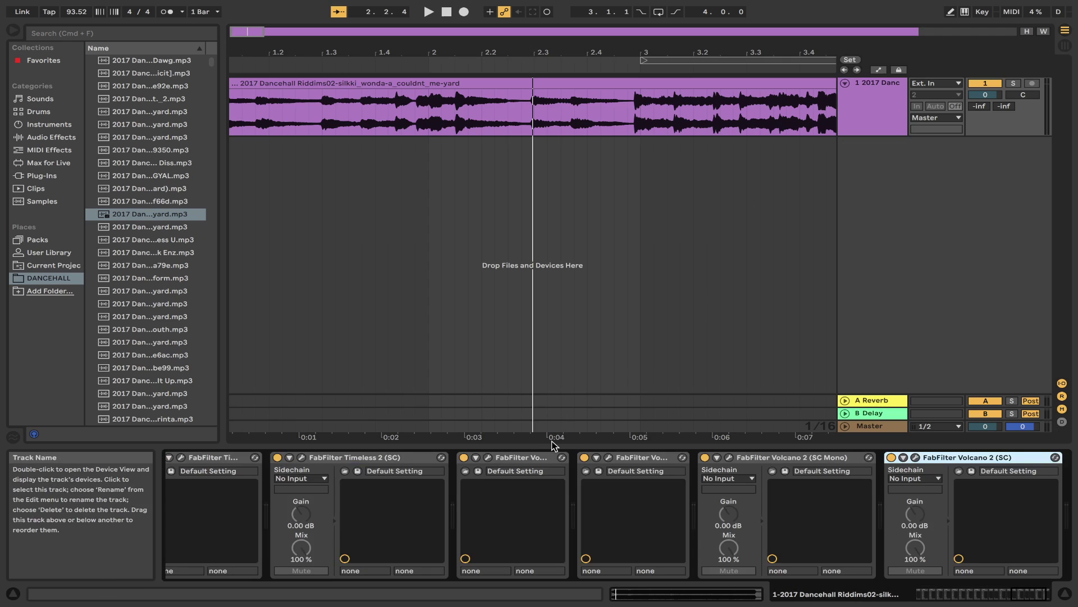
scroll(374, 539, left, 10)
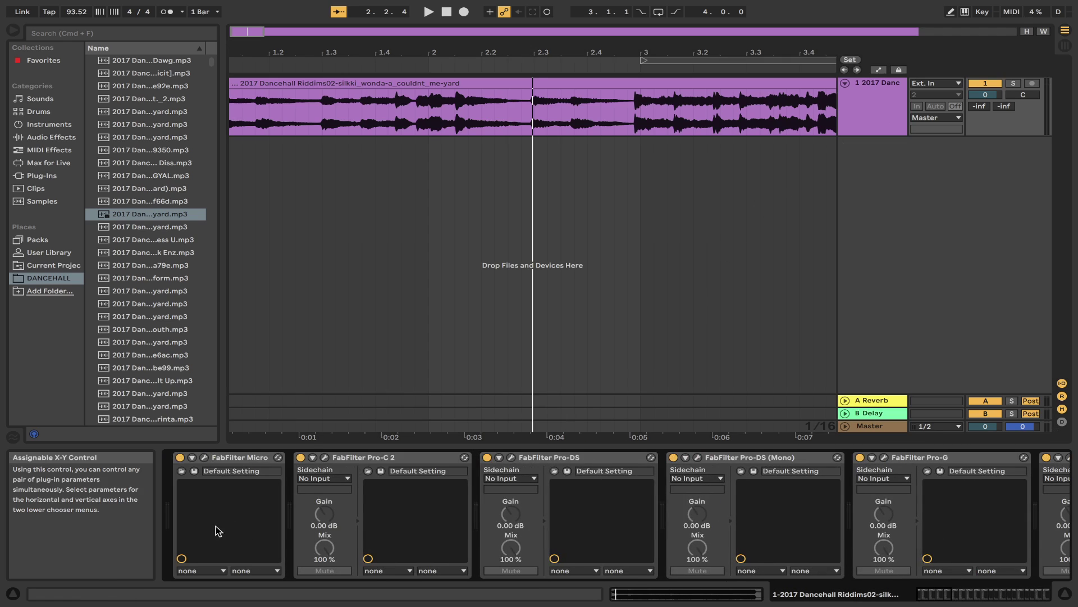
scroll(942, 508, right, 10)
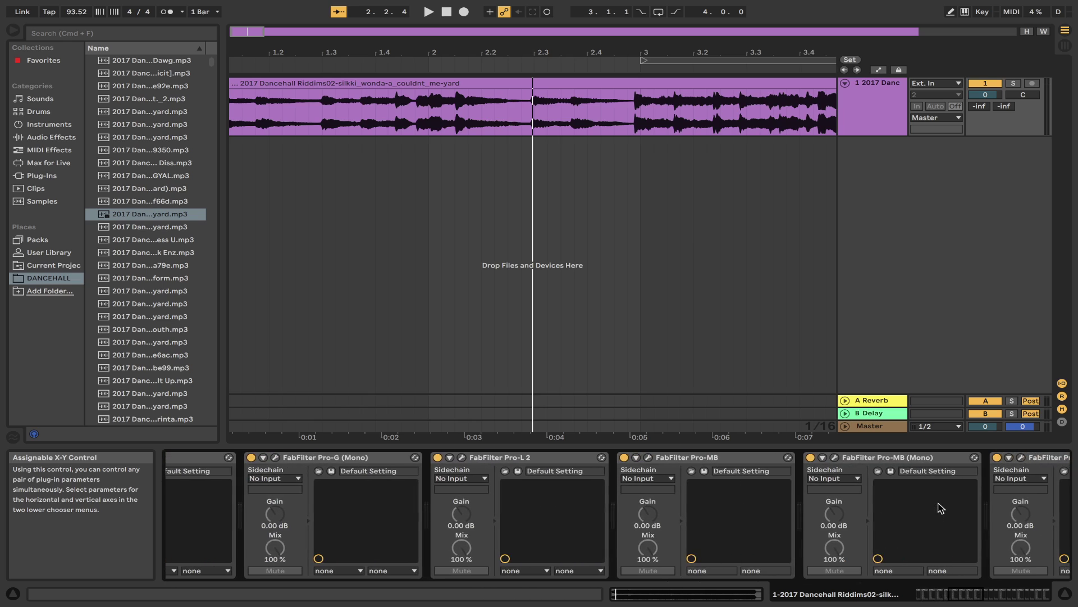
scroll(941, 508, right, 10)
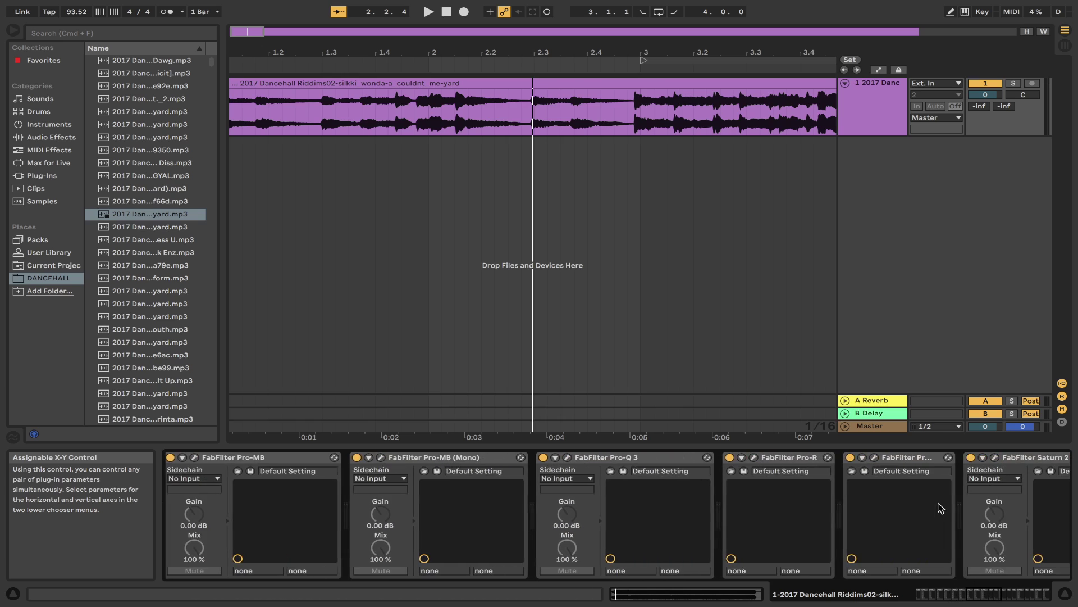
scroll(941, 508, right, 10)
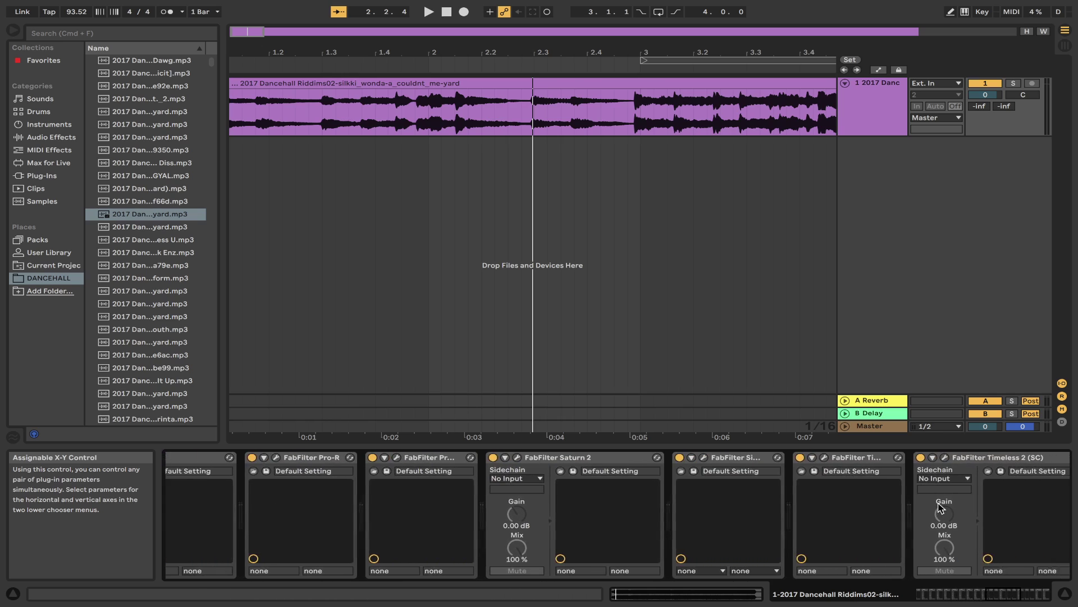
scroll(941, 509, right, 10)
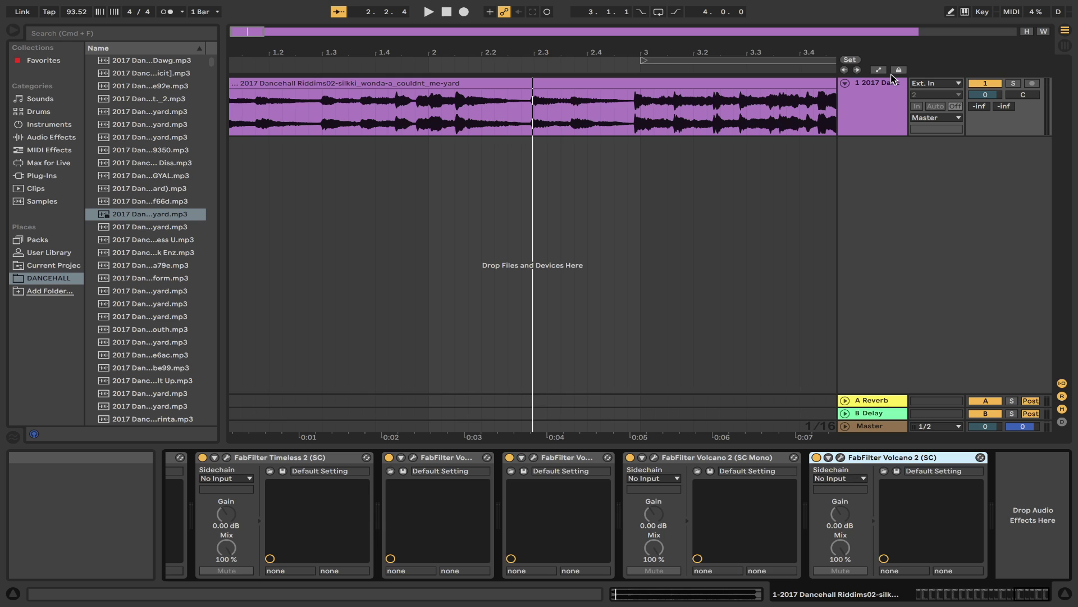
Step: Adjust system volume, play the dancehall track from the start, then check iStat CPU and memory (31% pressure)
key(XF86AudioRaiseVolume)
key(space)
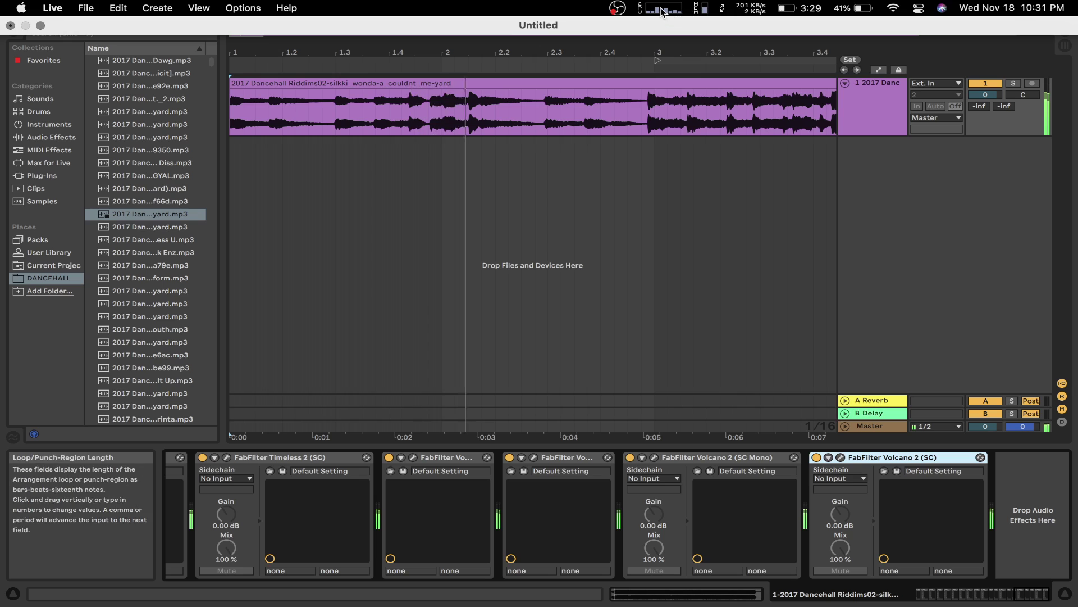
click(663, 8)
mouse_move(759, 90)
click(649, 7)
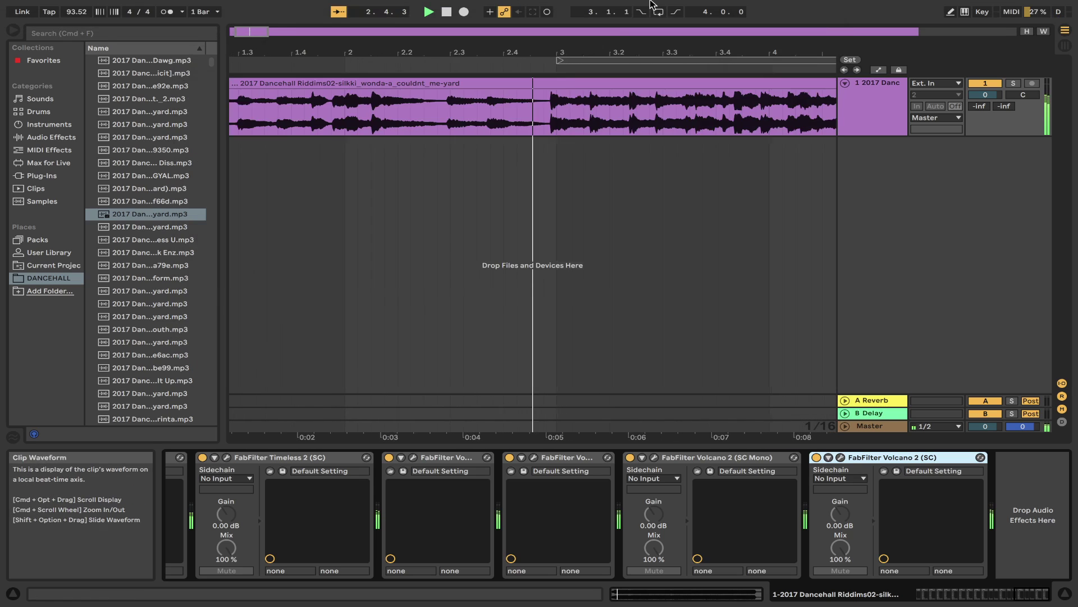
click(665, 9)
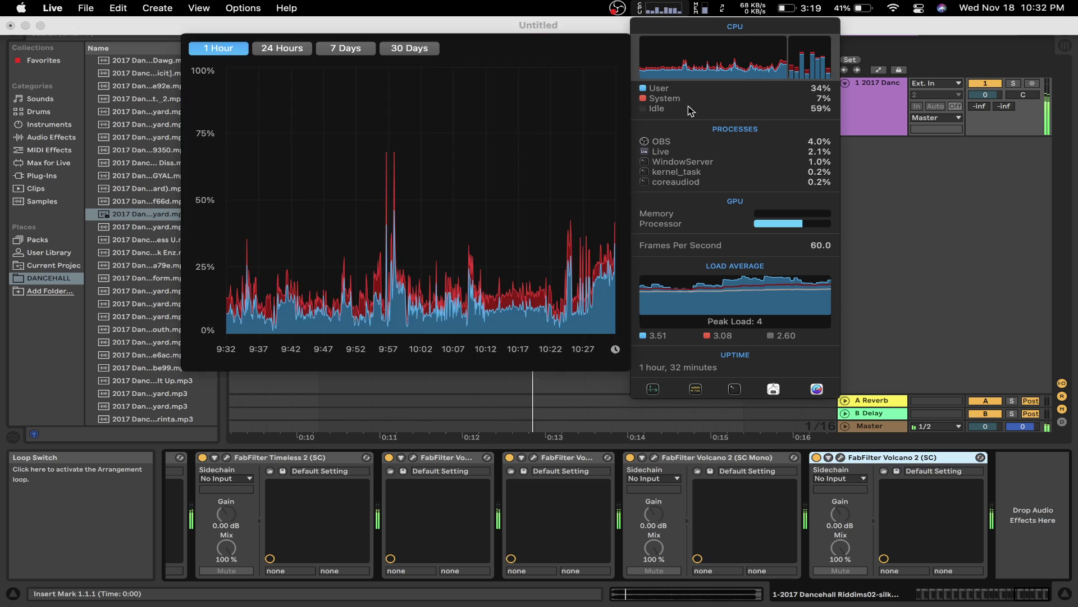
mouse_move(750, 212)
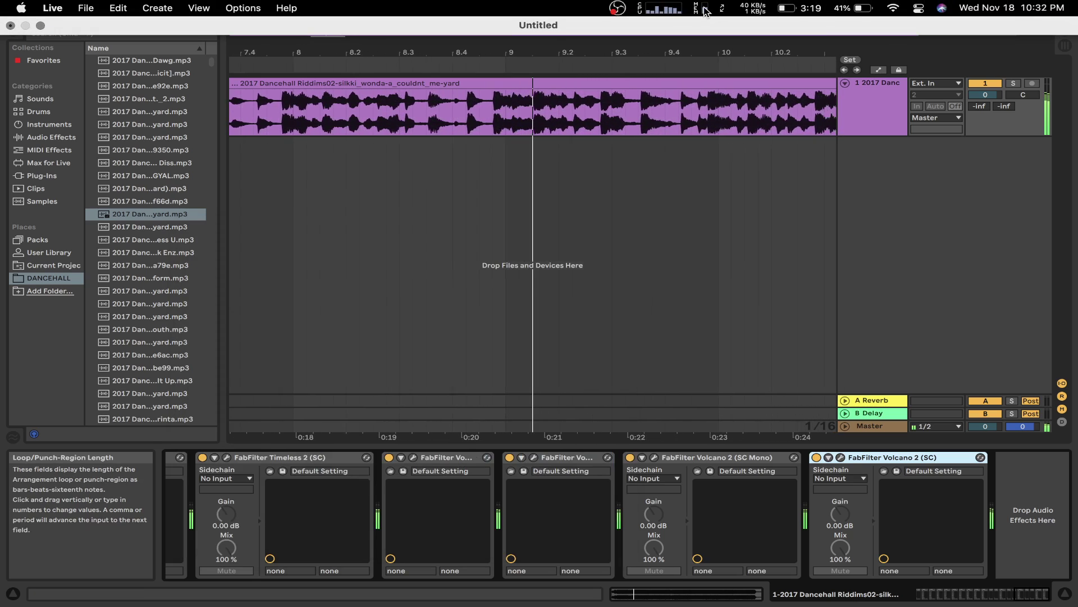
click(704, 8)
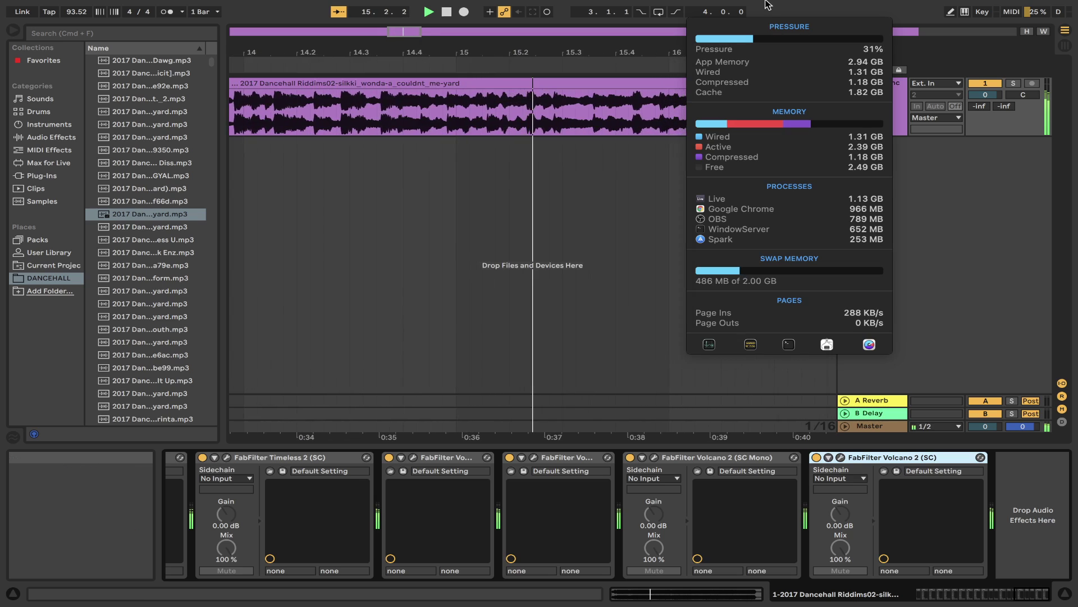
Step: Recheck iStat memory, inspect per-core CPU load and usage history, then dismiss the CPU panel
click(699, 10)
click(710, 10)
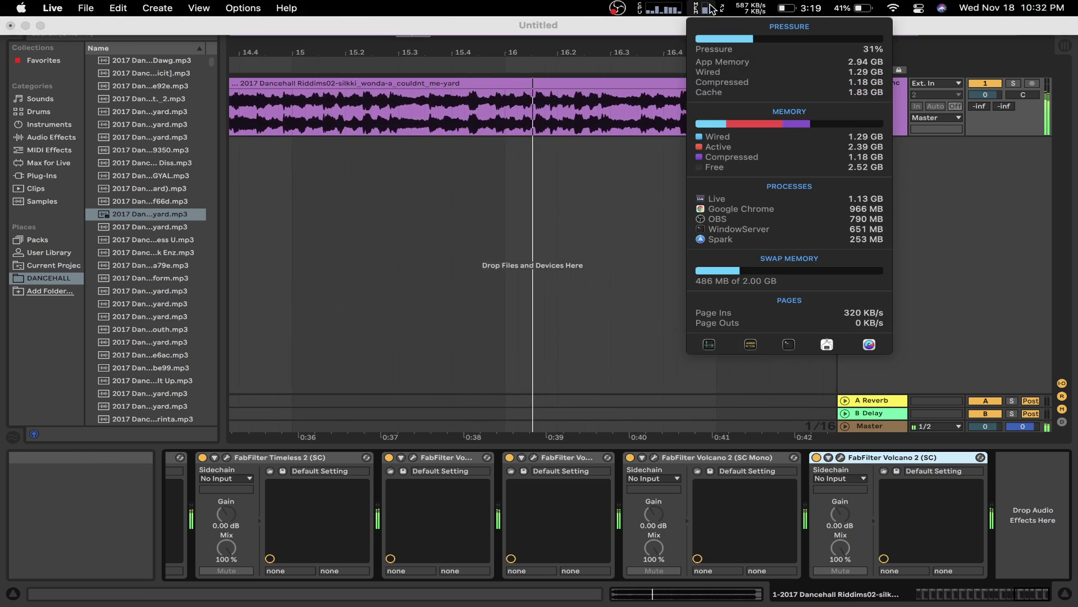
click(665, 8)
mouse_move(746, 97)
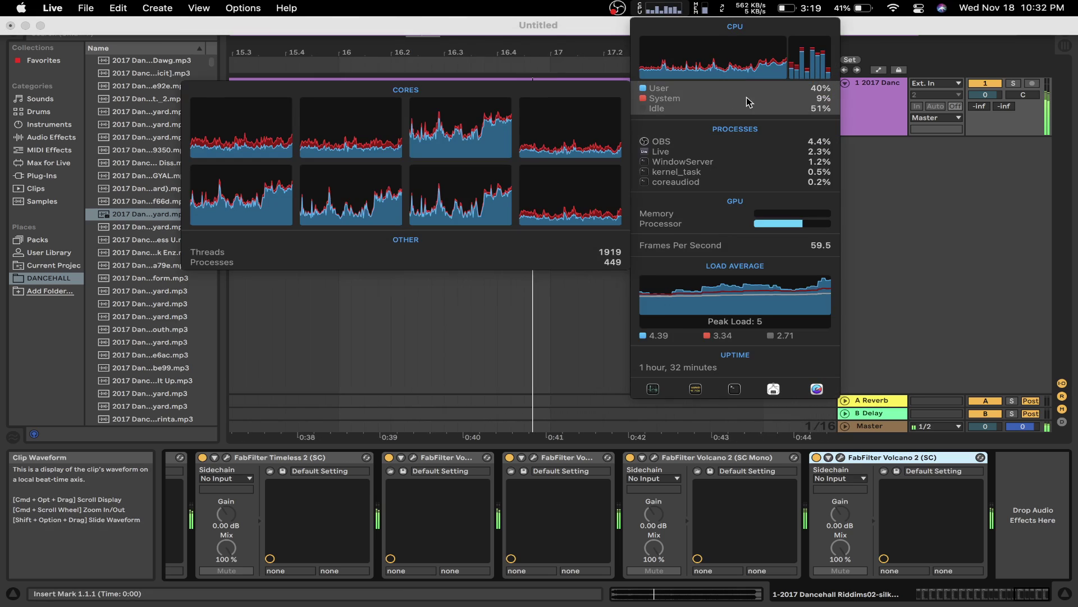
mouse_move(779, 60)
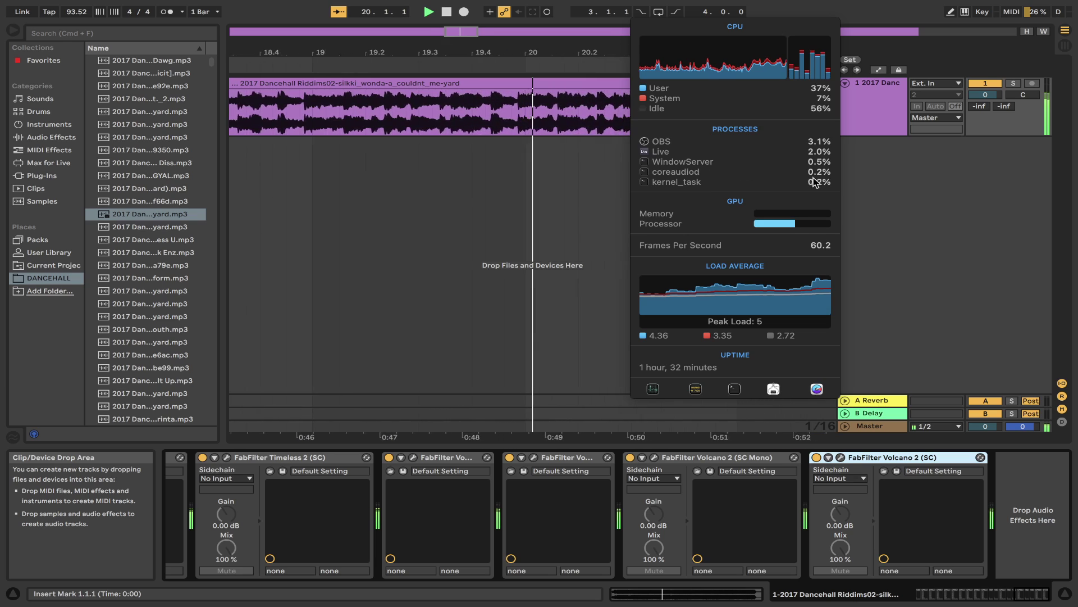
mouse_move(702, 215)
click(547, 176)
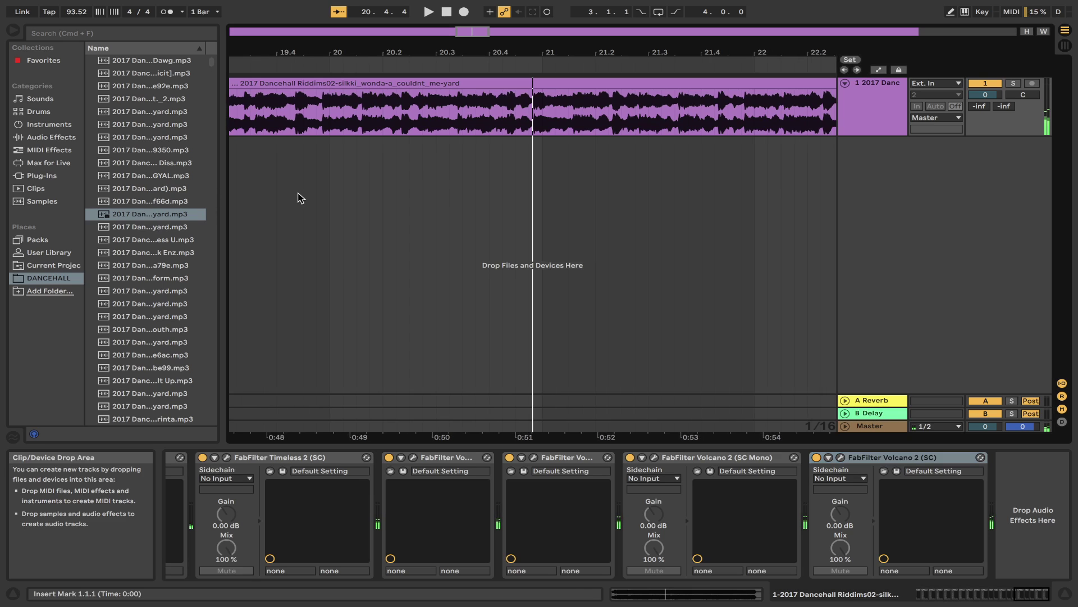
Step: Stop playback and place the insert marker at bar 3.1.1 (0:05.133) in the dancehall clip
key(space)
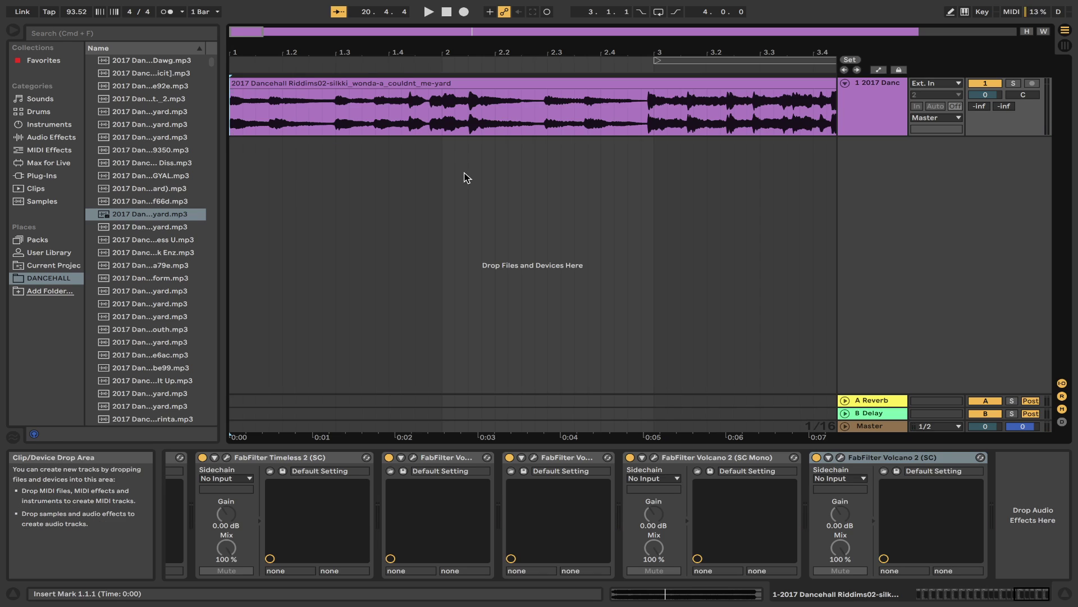
click(448, 190)
scroll(629, 189, right, 5)
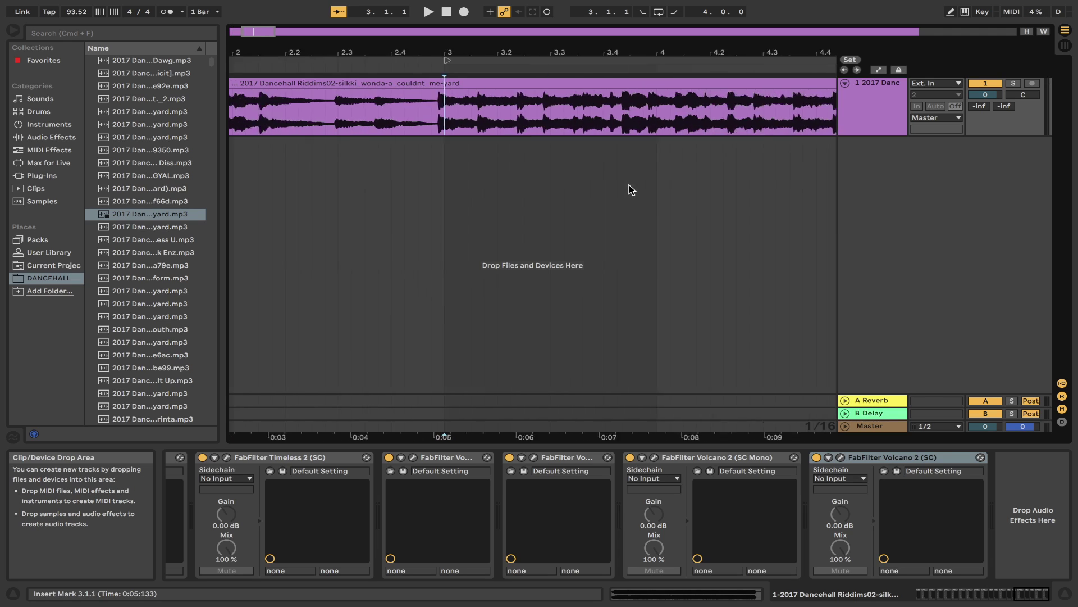